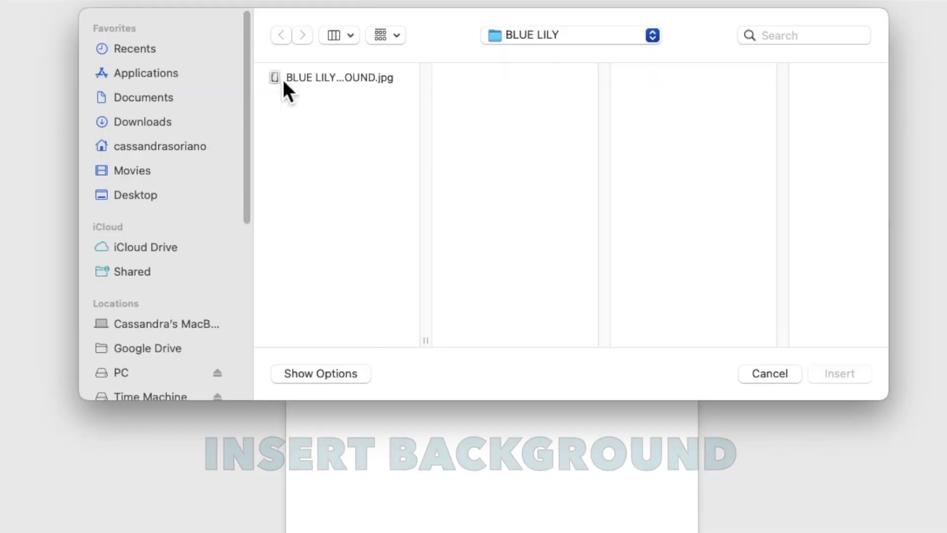
- Insert the BLUE LILY background picture and set its text wrapping to Behind Text
{"action": "left_click", "coordinate": [316, 132]}
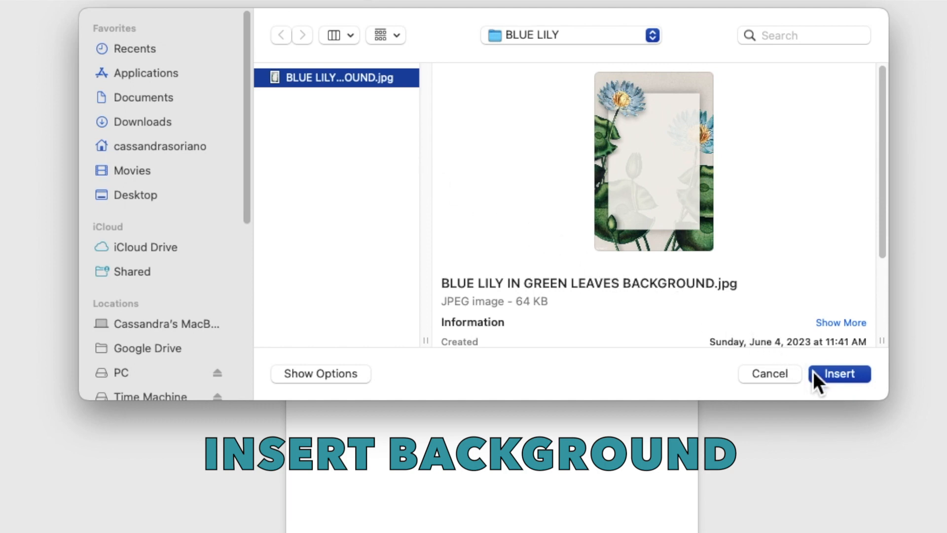
{"action": "left_click", "coordinate": [838, 374]}
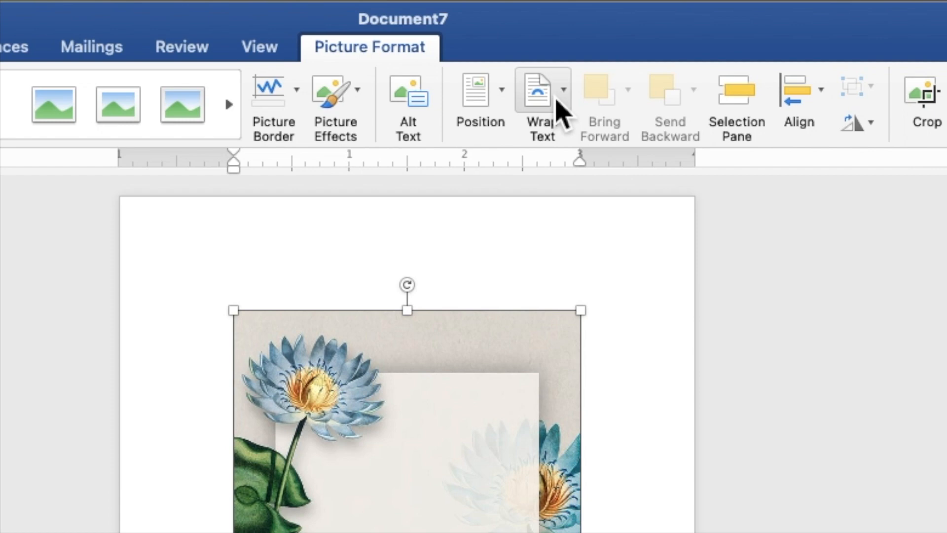
{"action": "left_click", "coordinate": [556, 30]}
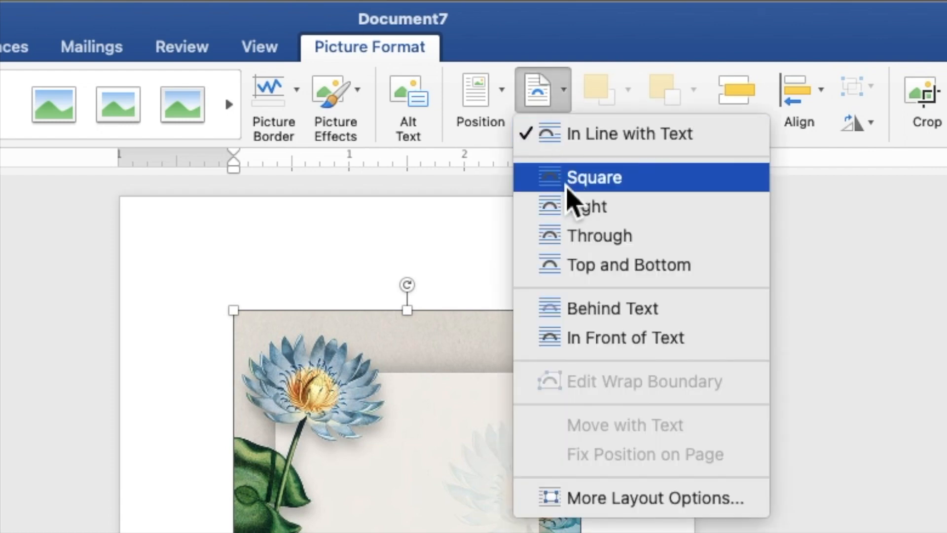
{"action": "left_click", "coordinate": [593, 316]}
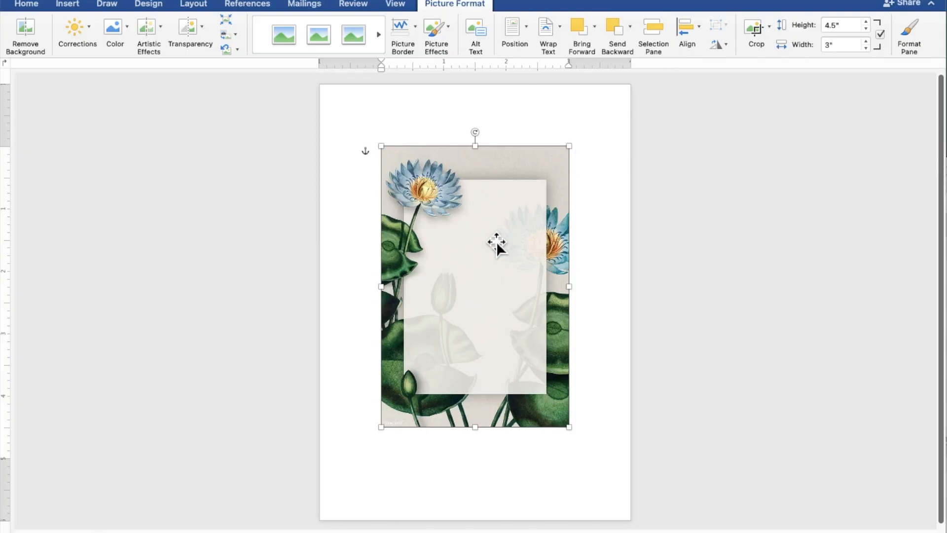
- Move the lily picture to the page's top-left corner and stretch it to 7.5" by 5"
{"action": "left_click_drag", "start_coordinate": [496, 241], "coordinate": [433, 177]}
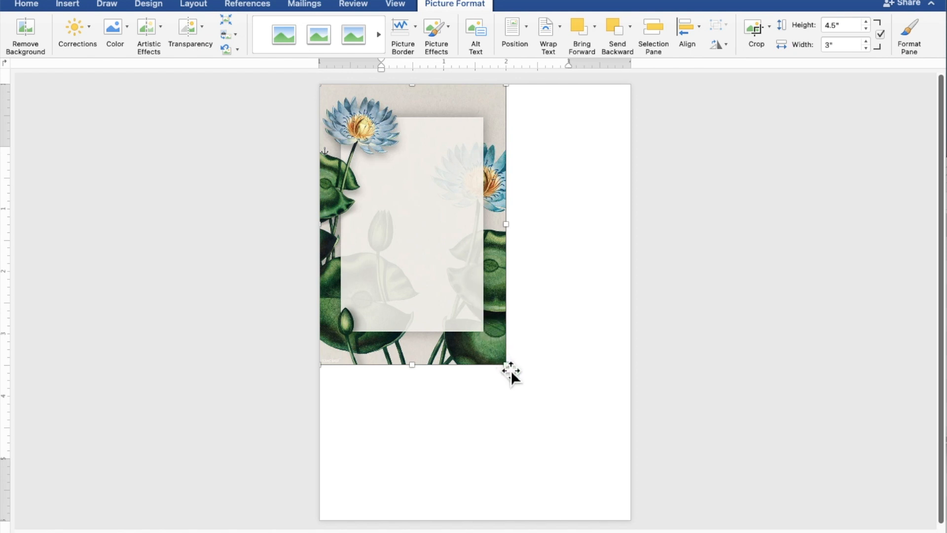
{"action": "left_click_drag", "start_coordinate": [512, 372], "coordinate": [633, 511]}
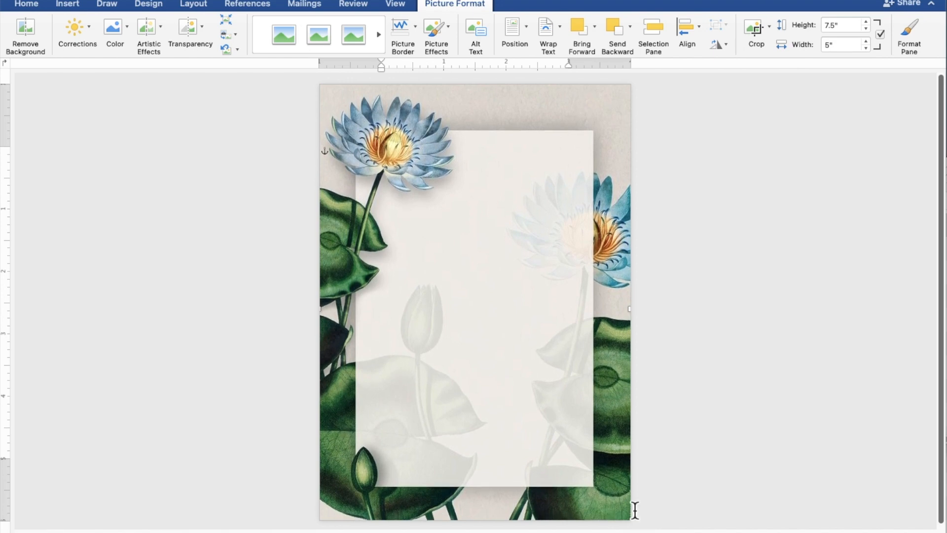
{"action": "left_click", "coordinate": [769, 405]}
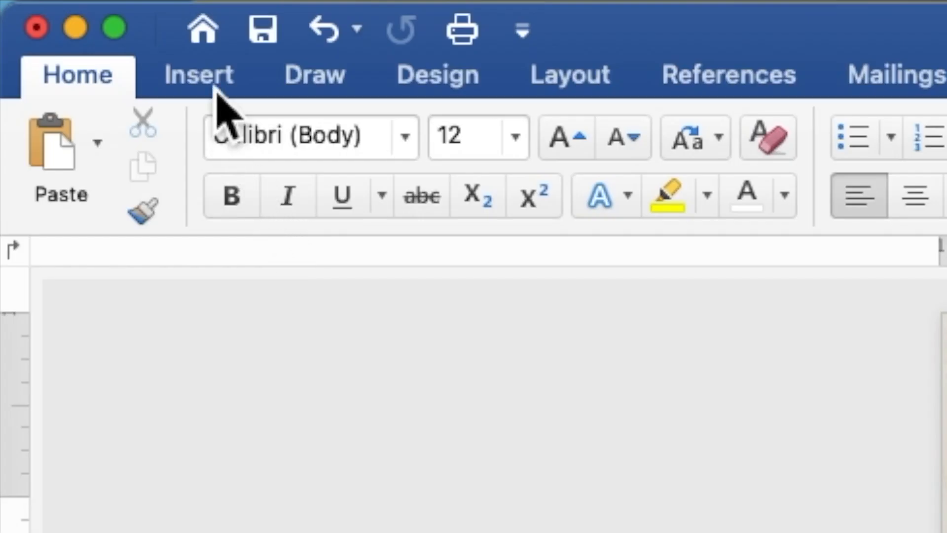
- Draw a rectangle over the background's pale centre panel and make it ready for text
{"action": "left_click", "coordinate": [219, 94]}
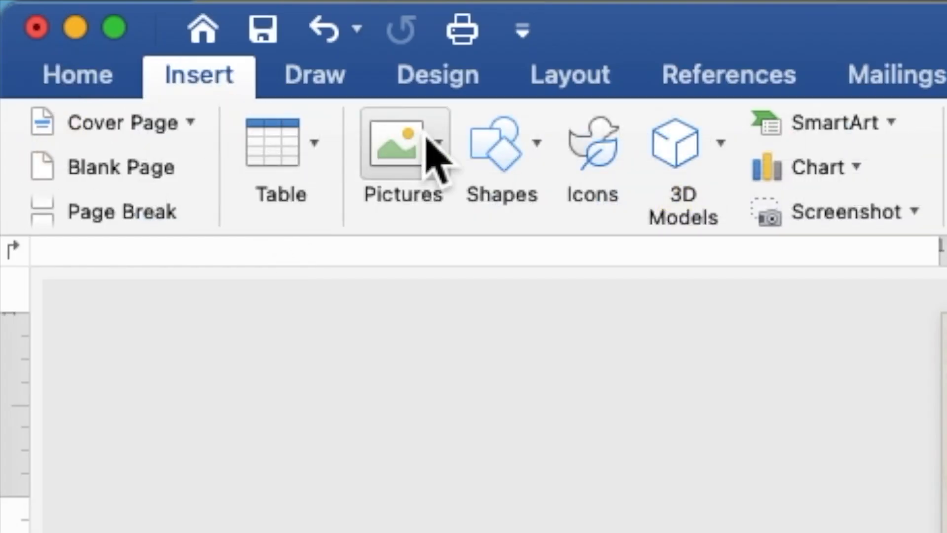
{"action": "left_click", "coordinate": [500, 143]}
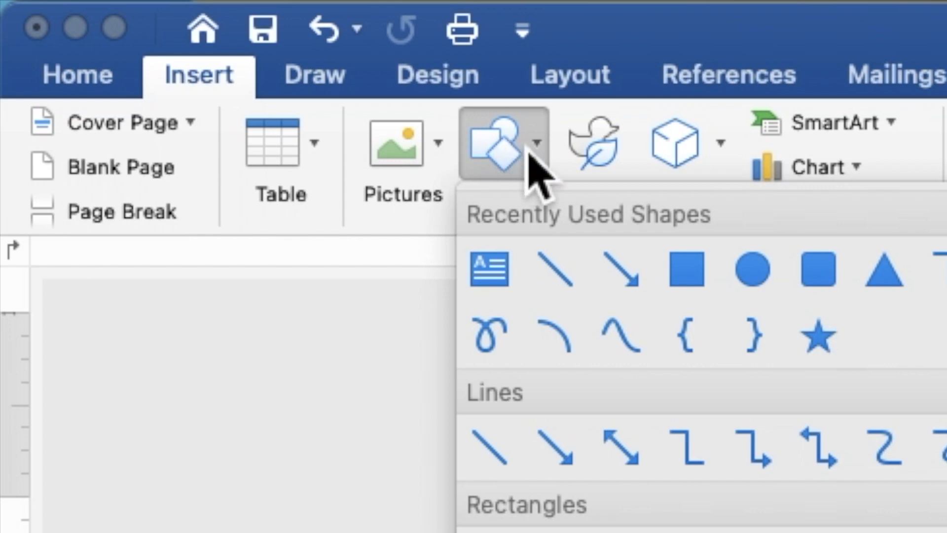
{"action": "left_click", "coordinate": [686, 274]}
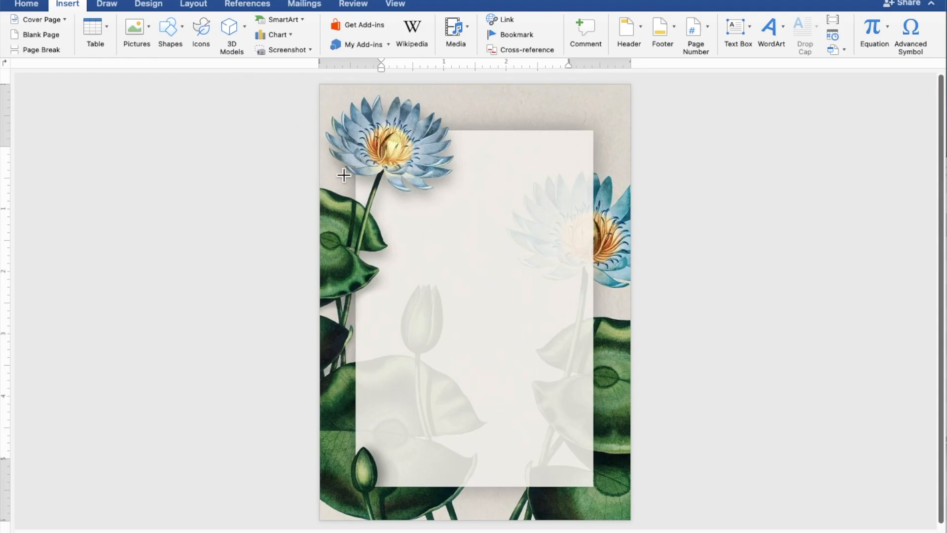
{"action": "left_click_drag", "start_coordinate": [360, 196], "coordinate": [601, 448]}
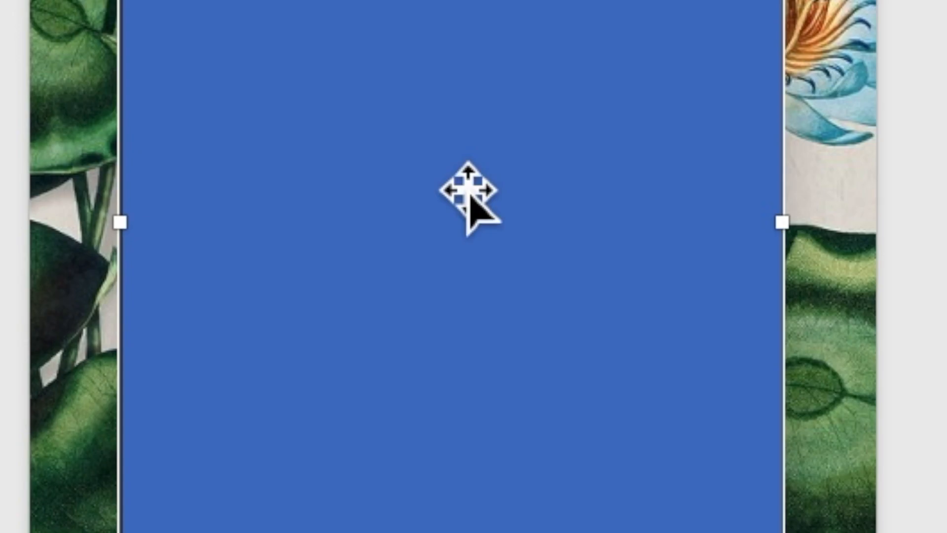
{"action": "right_click", "coordinate": [476, 300]}
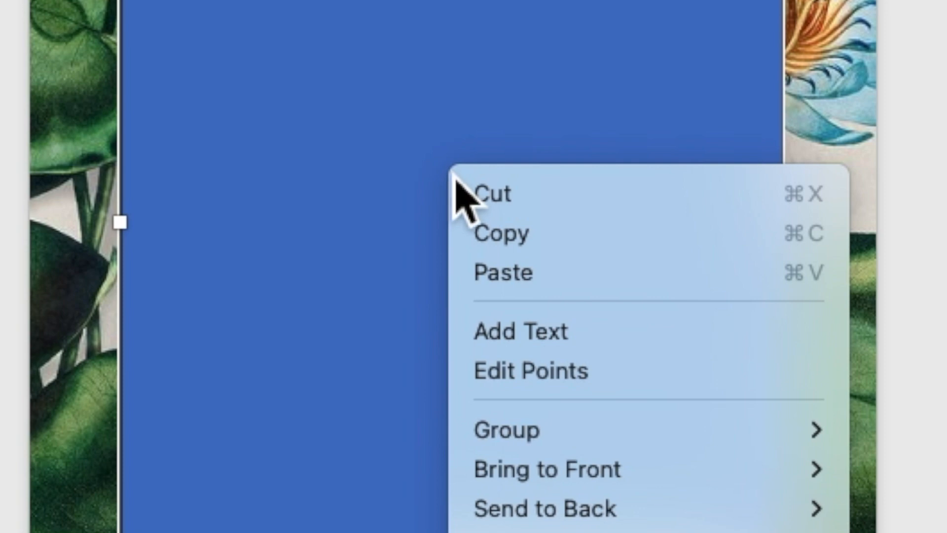
{"action": "left_click", "coordinate": [526, 337]}
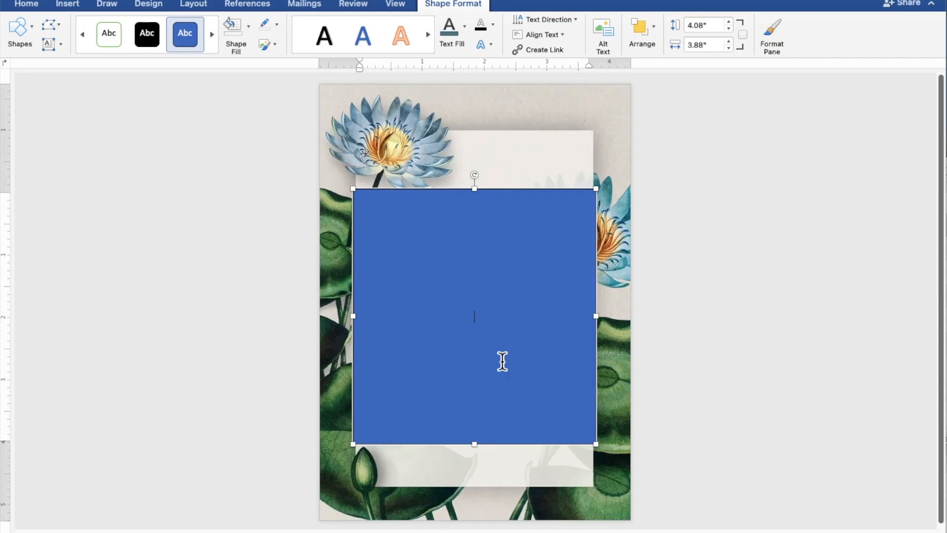
{"action": "scroll", "coordinate": [502, 362], "scroll_direction": "up", "scroll_amount": 7}
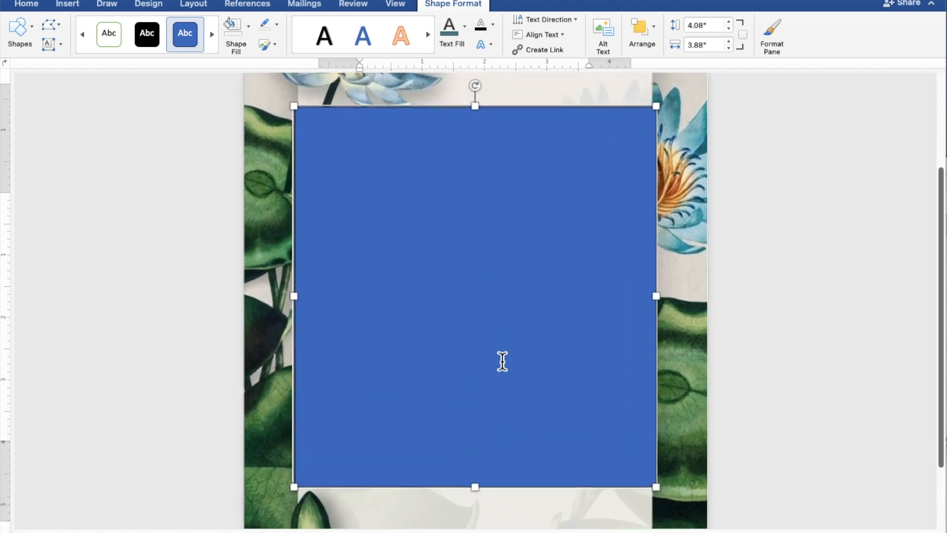
{"action": "scroll", "coordinate": [502, 362], "scroll_direction": "up", "scroll_amount": 2}
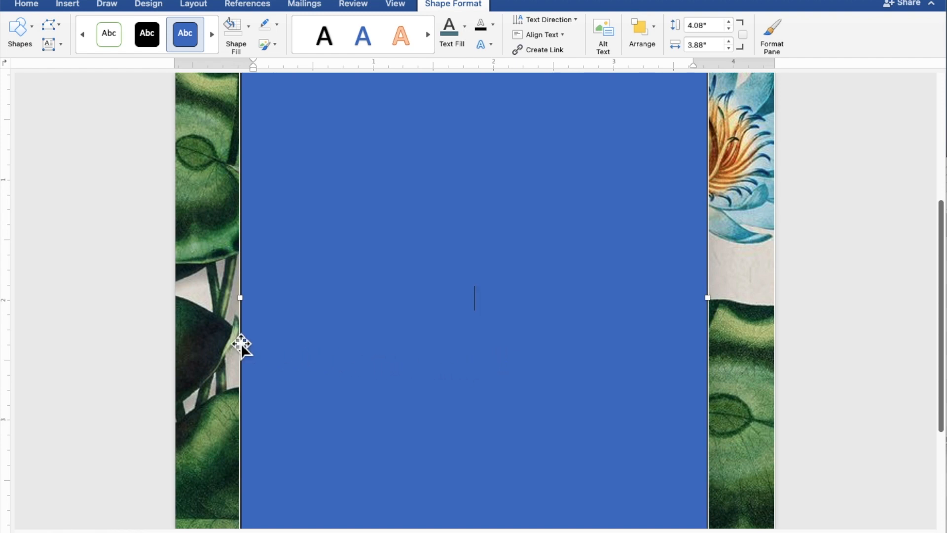
- Type TOGETHER WITH THEIR FAMILIES, the groom's name and AND on separate lines
{"action": "type", "text": "TOGETH"}
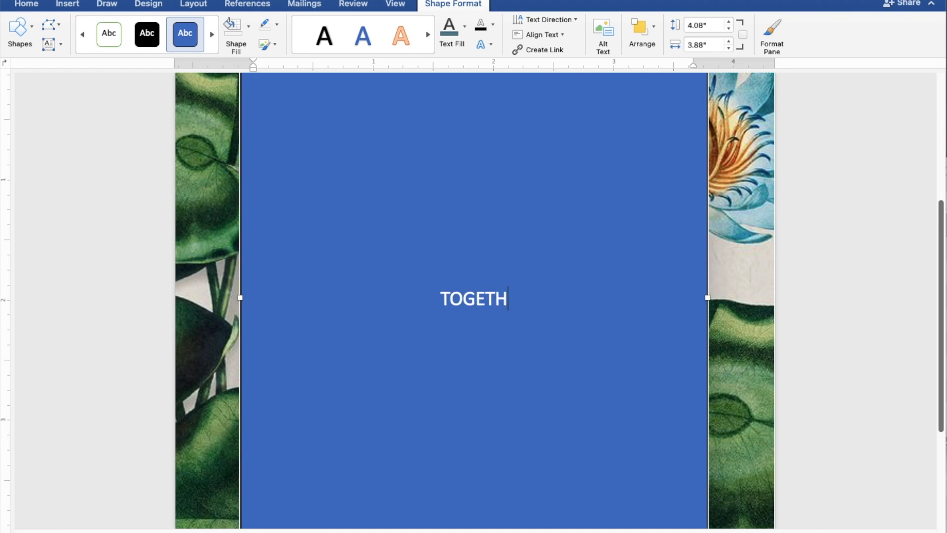
{"action": "type", "text": "ER "}
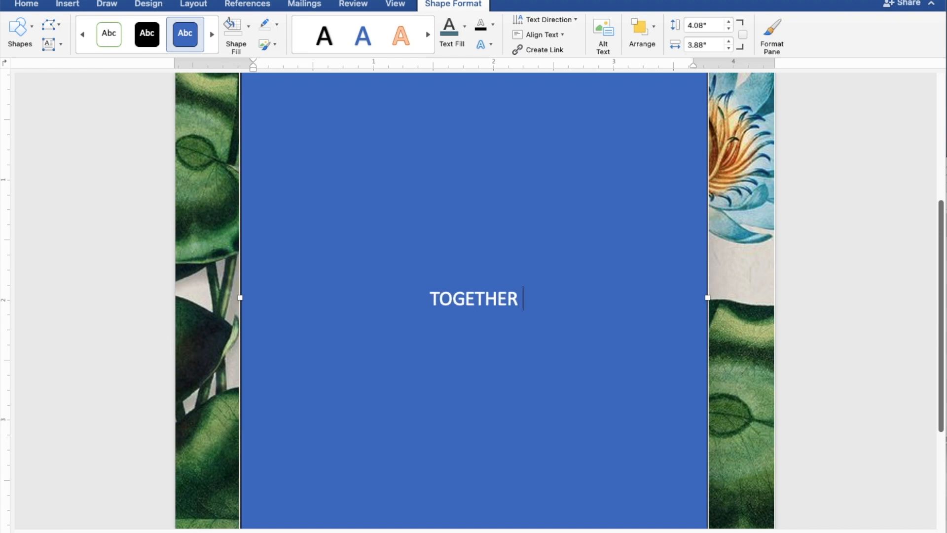
{"action": "type", "text": "WIT"}
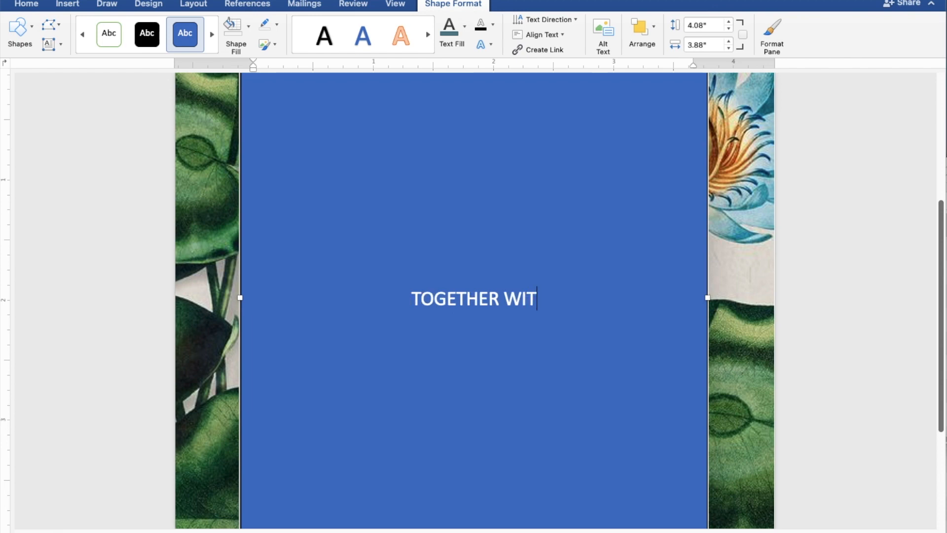
{"action": "type", "text": "H THEI"}
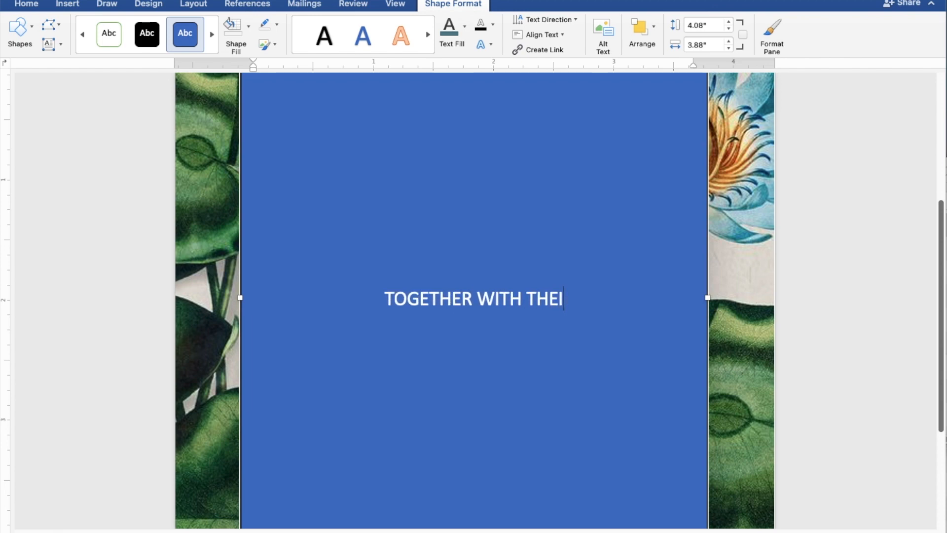
{"action": "type", "text": "R FAMILIES"}
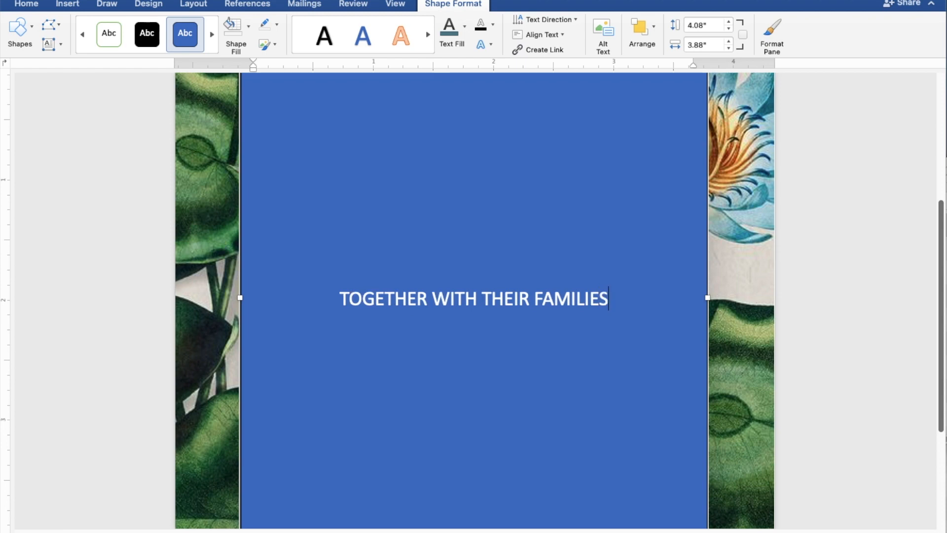
{"action": "key", "text": "Return"}
{"action": "key", "text": "Return"}
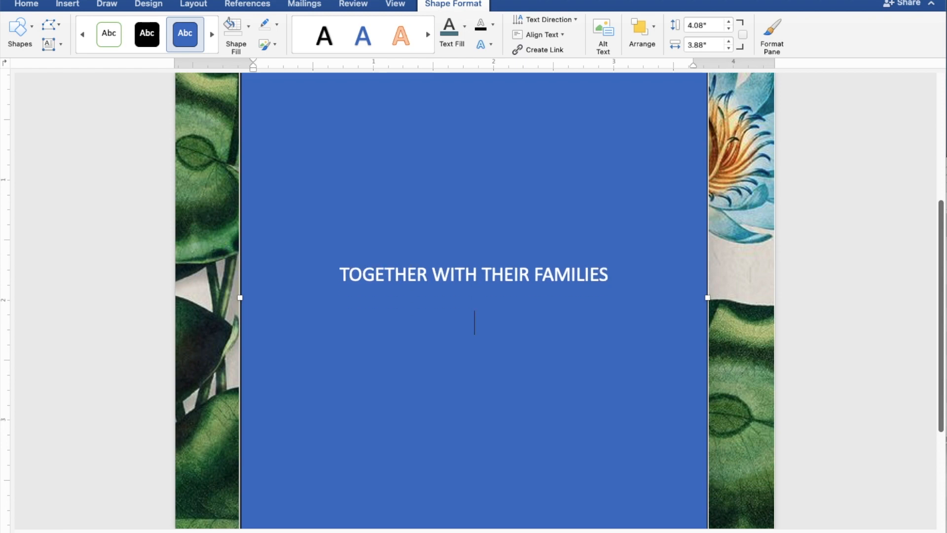
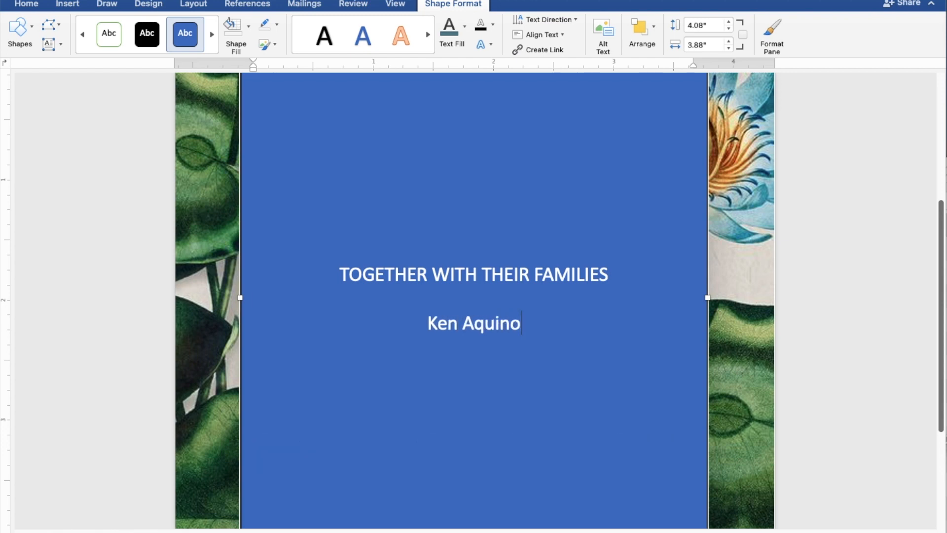
{"action": "key", "text": "Return"}
{"action": "type", "text": "AND"}
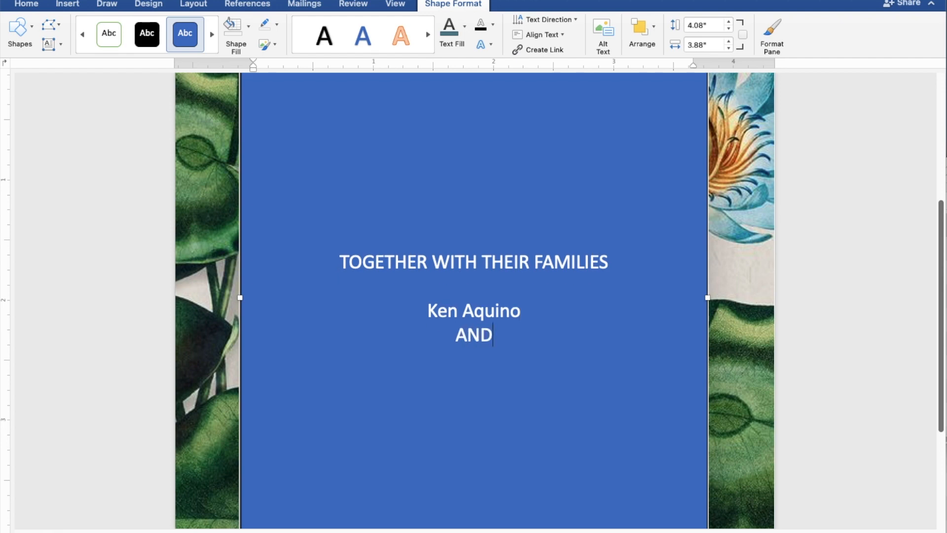
{"action": "key", "text": "Return"}
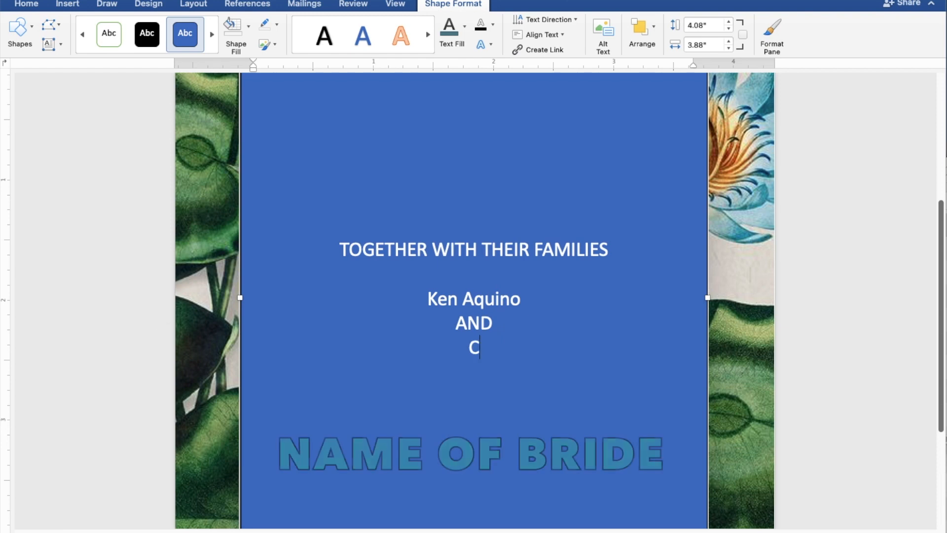
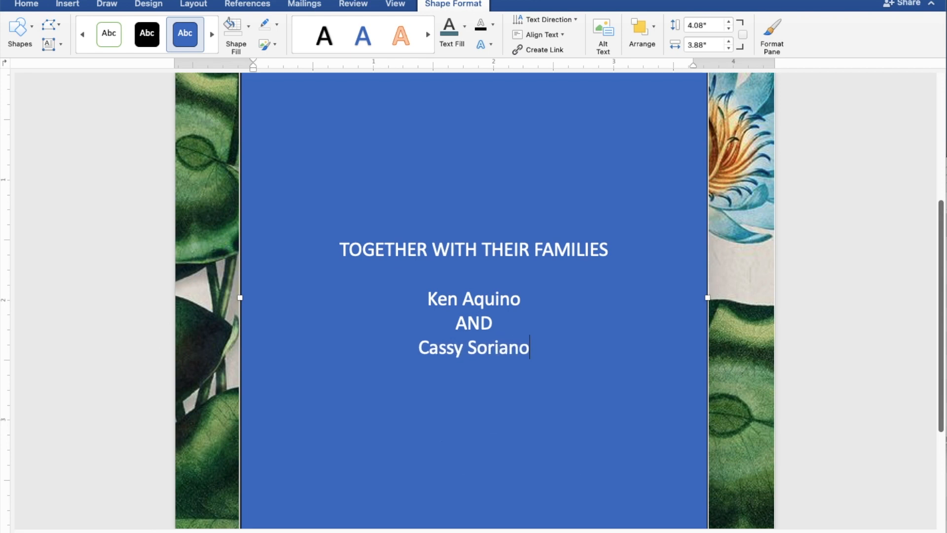
- Add the bride's name, REQUEST THE PLEASURE OF YOUR PRESENCE and AS THEY JOYFULLY UNITE IN MARRIAGE
{"action": "type", "text": "REQ"}
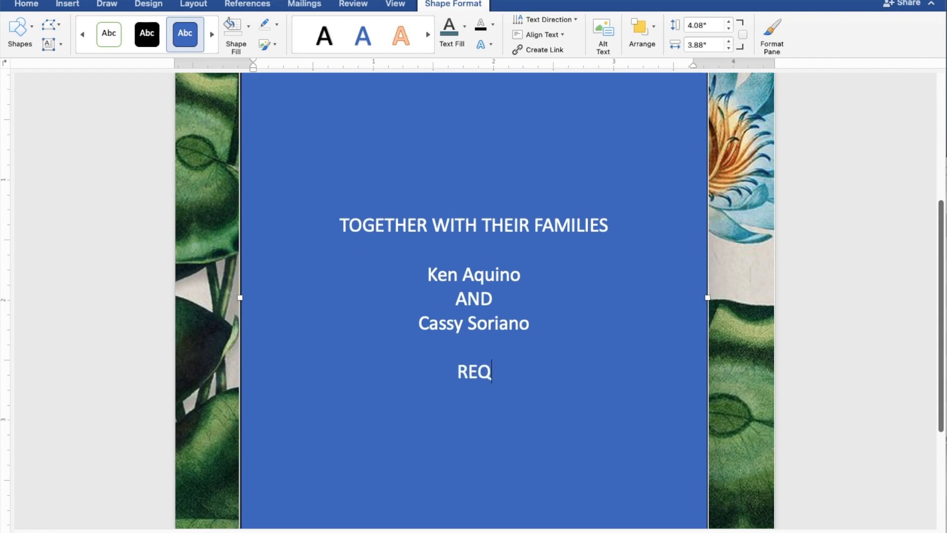
{"action": "type", "text": "UEST"}
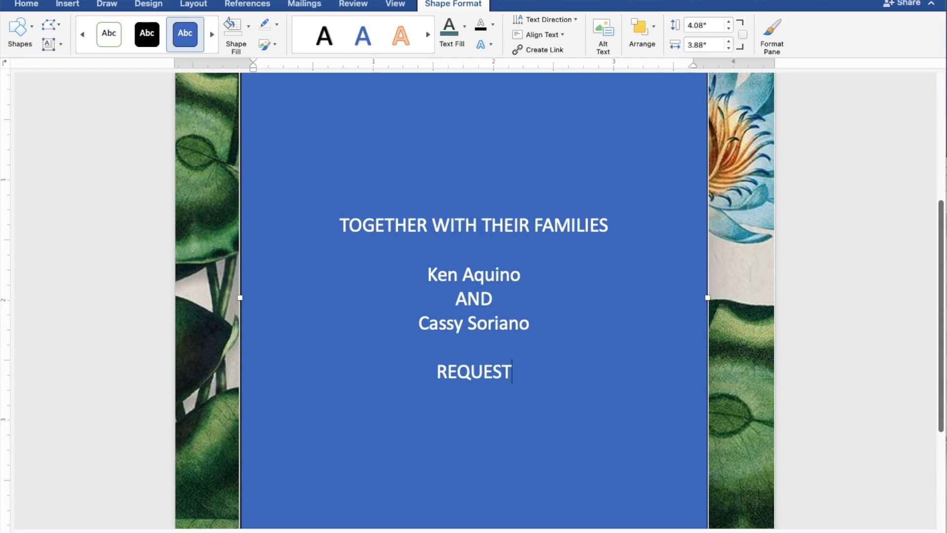
{"action": "type", "text": " THE"}
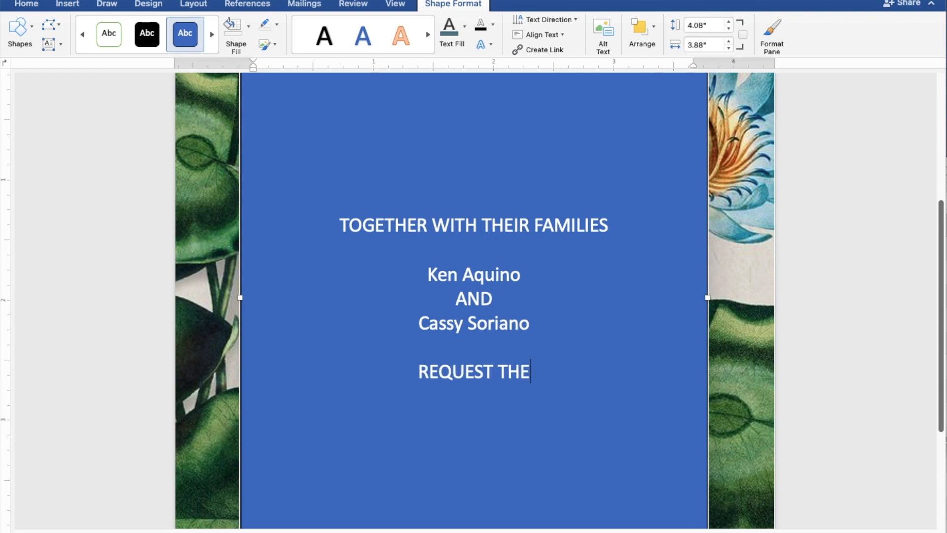
{"action": "type", "text": " P"}
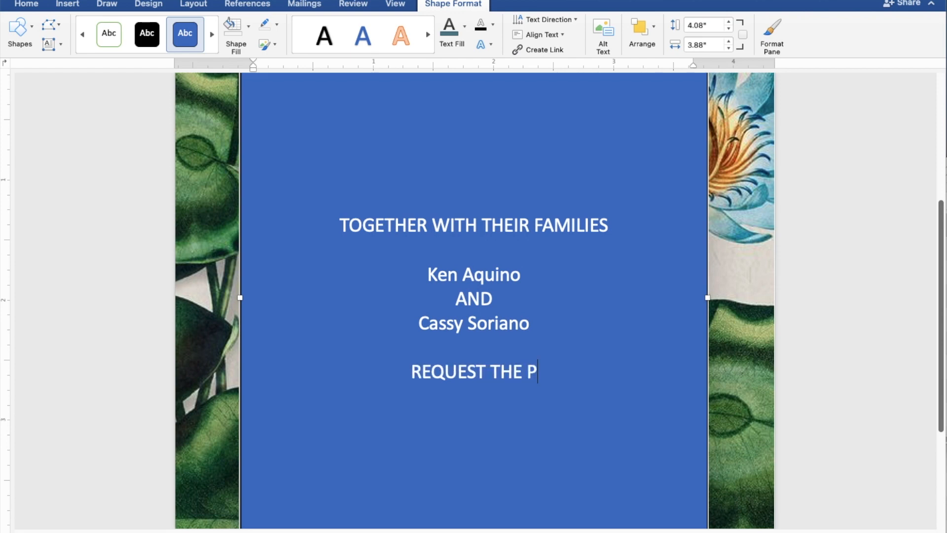
{"action": "type", "text": "LEASURE OF "}
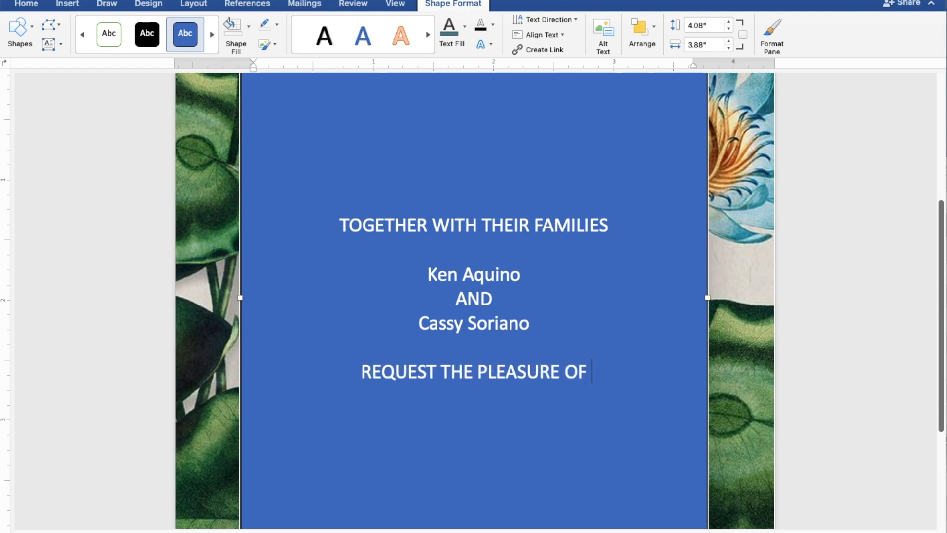
{"action": "type", "text": "YOU"}
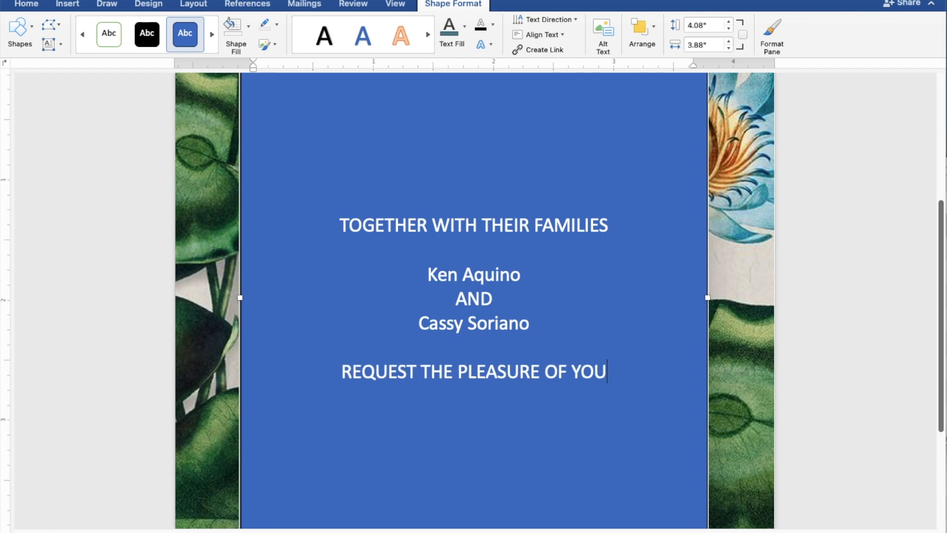
{"action": "type", "text": "R P"}
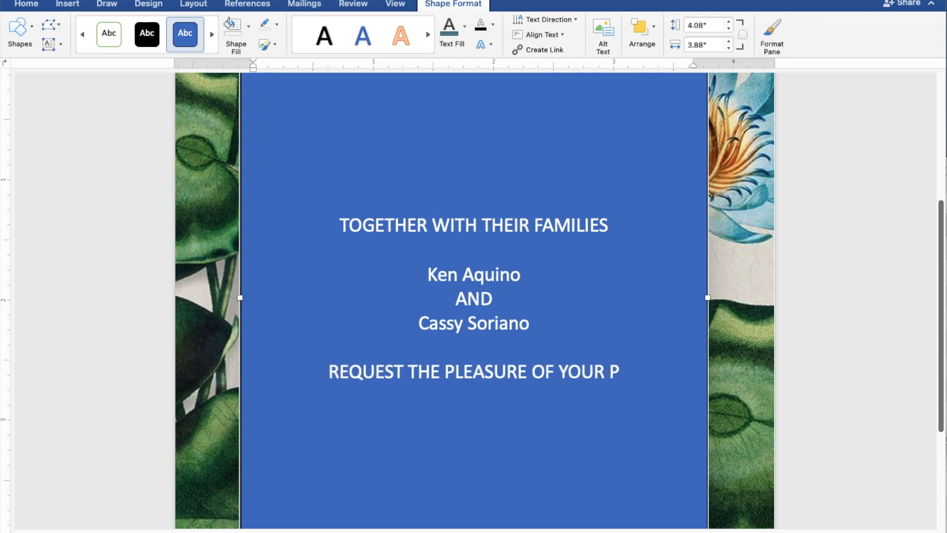
{"action": "type", "text": "RES"}
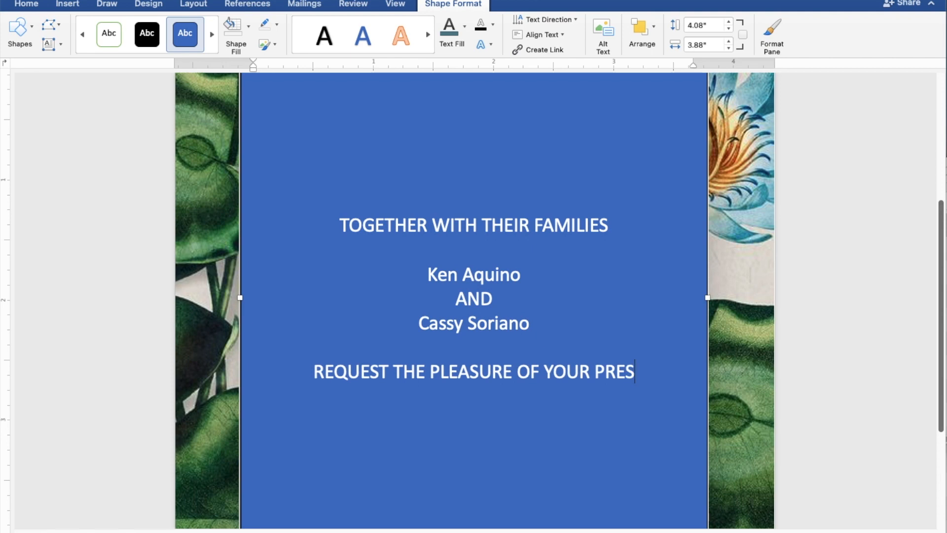
{"action": "type", "text": "ENCE"}
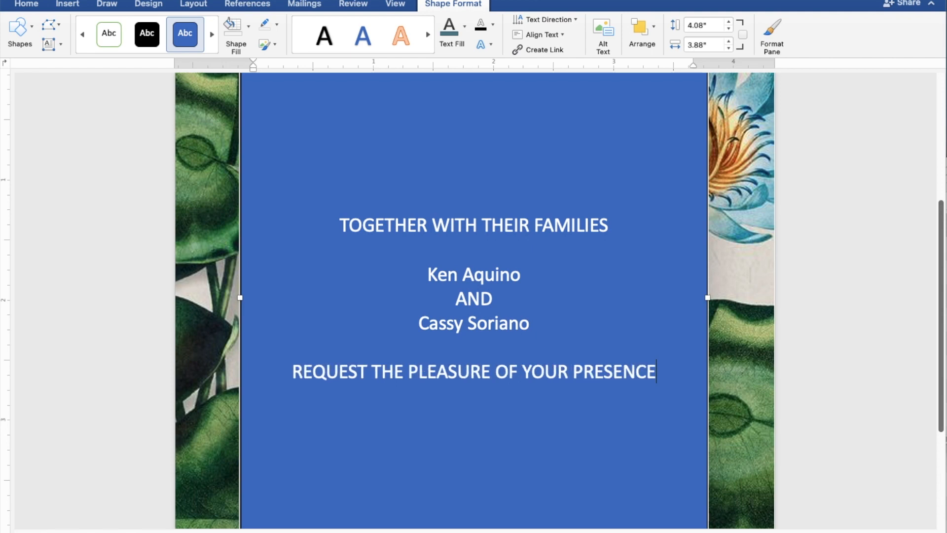
{"action": "key", "text": "Return"}
{"action": "type", "text": "A"}
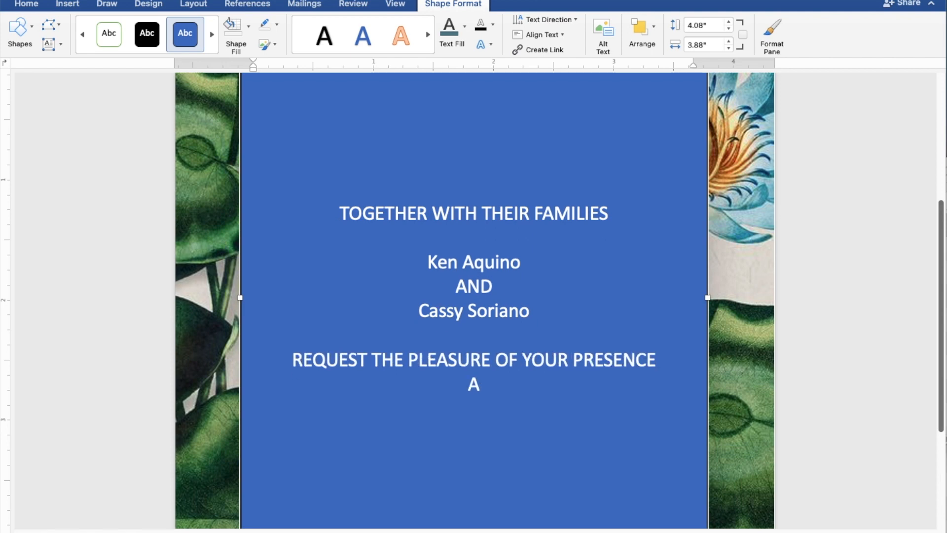
{"action": "type", "text": "S THEY JOYFULLY "}
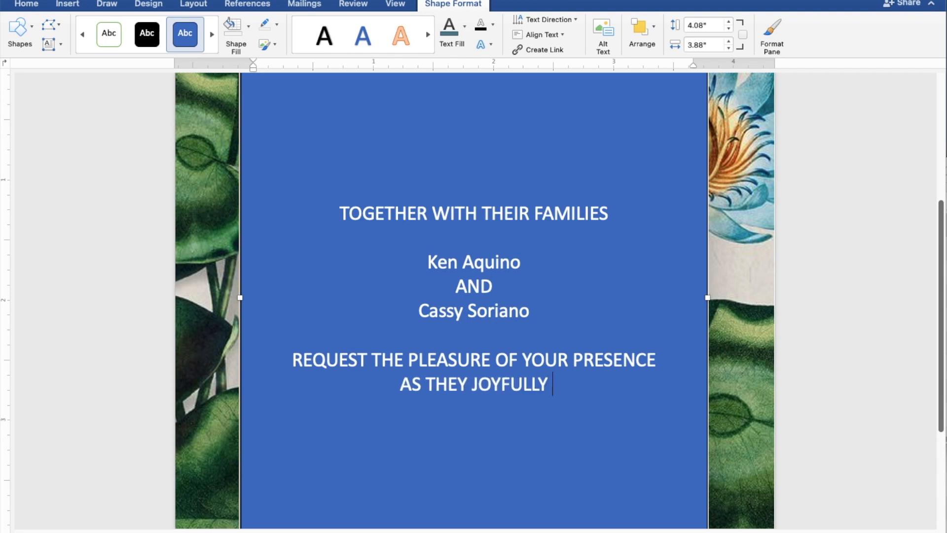
{"action": "type", "text": "UNI"}
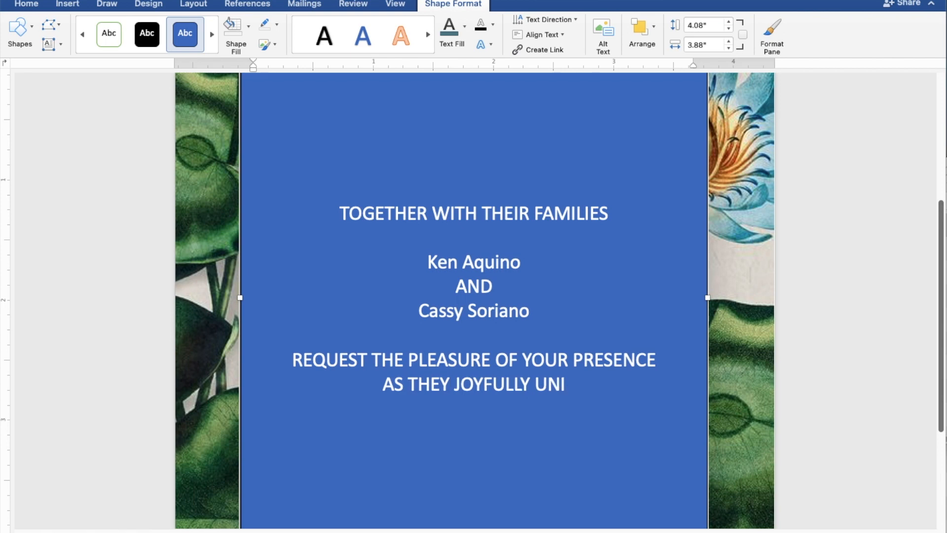
{"action": "type", "text": "TE "}
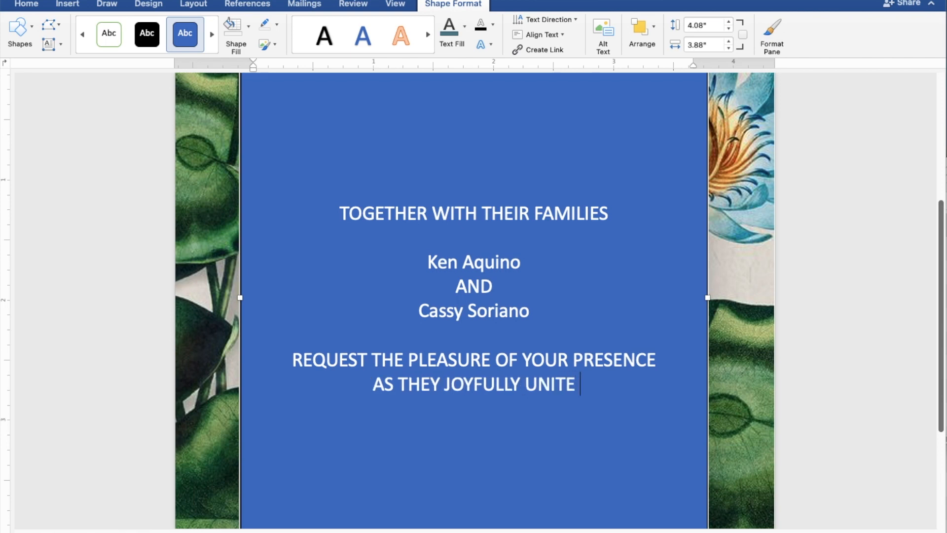
{"action": "type", "text": "IN "}
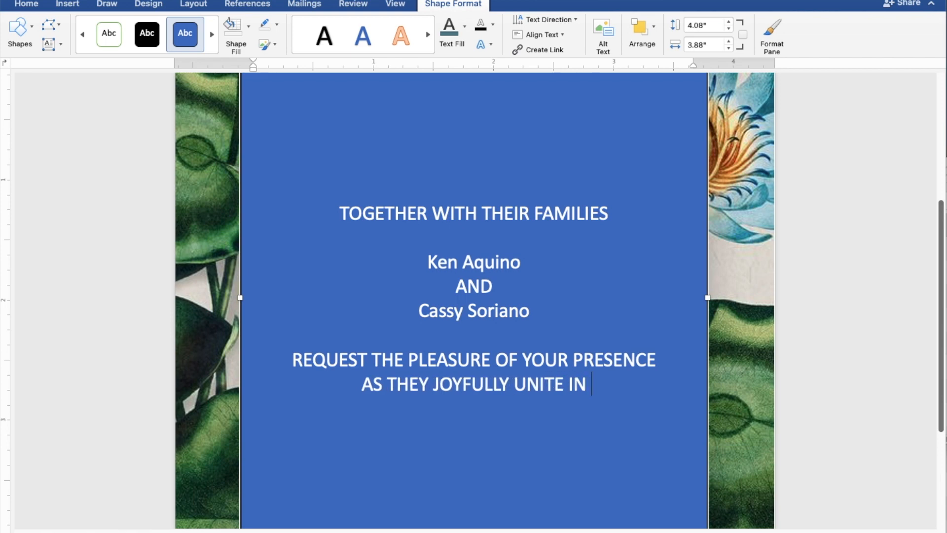
{"action": "type", "text": "MAR"}
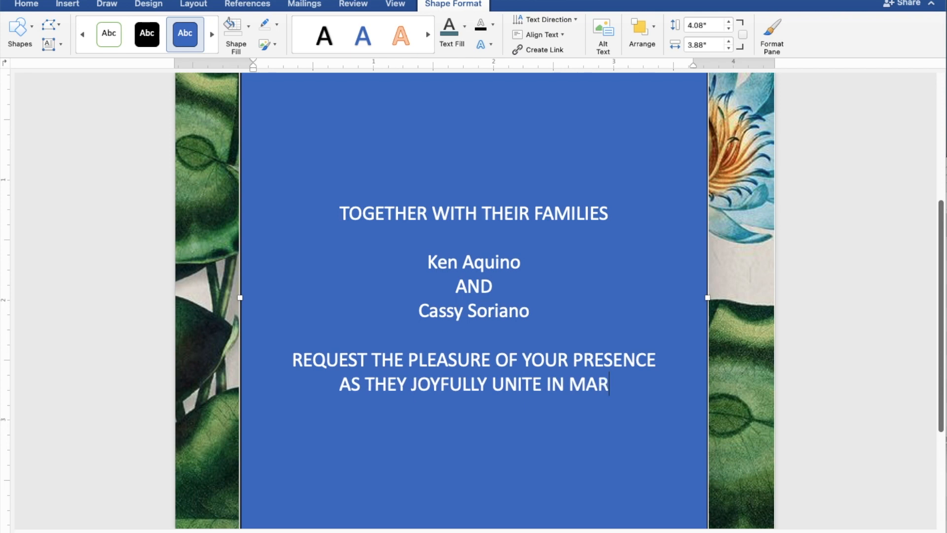
{"action": "type", "text": "RIAGE"}
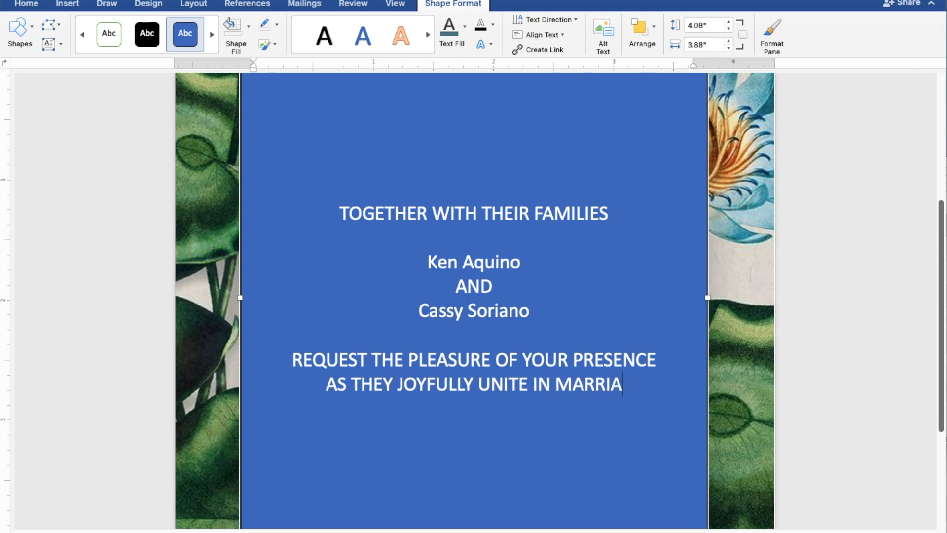
{"action": "key", "text": "Return"}
{"action": "key", "text": "Return"}
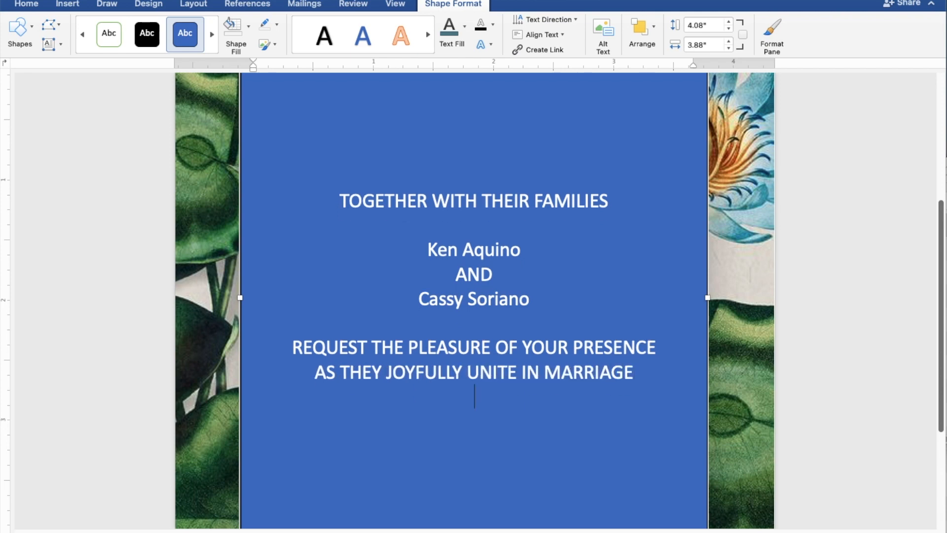
- Type SUNDAY, JULY 30, 2023 and 10:00 IN THE MORNING on separate lines
{"action": "type", "text": "SU"}
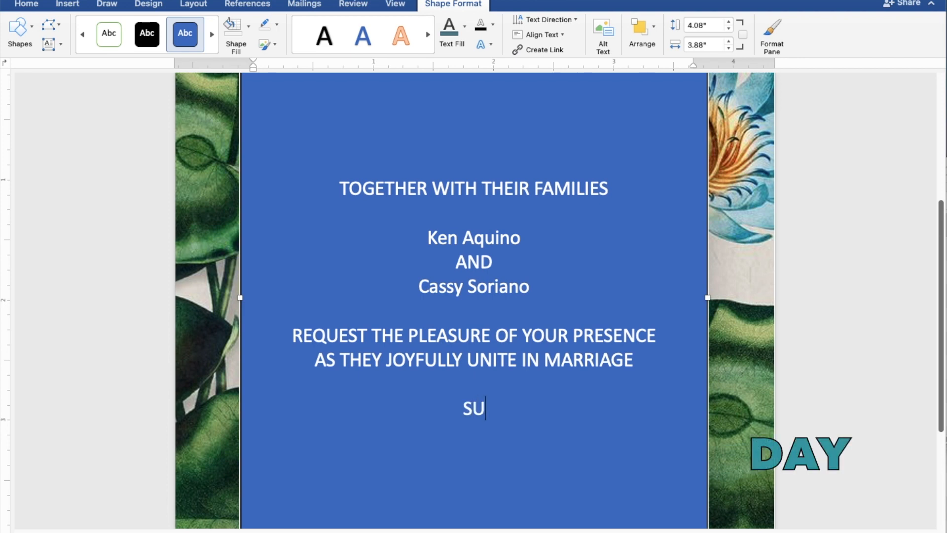
{"action": "type", "text": "NDAY"}
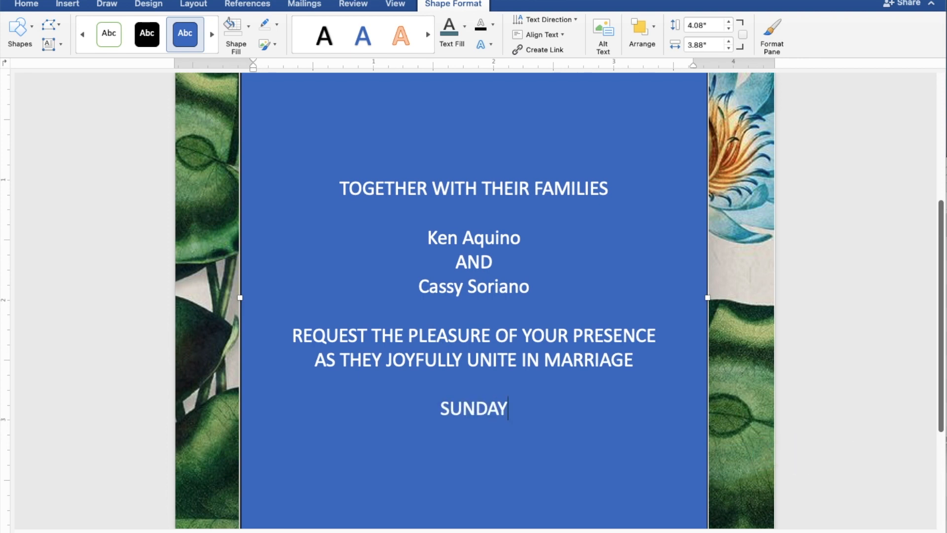
{"action": "key", "text": "Return"}
{"action": "type", "text": "JUL"}
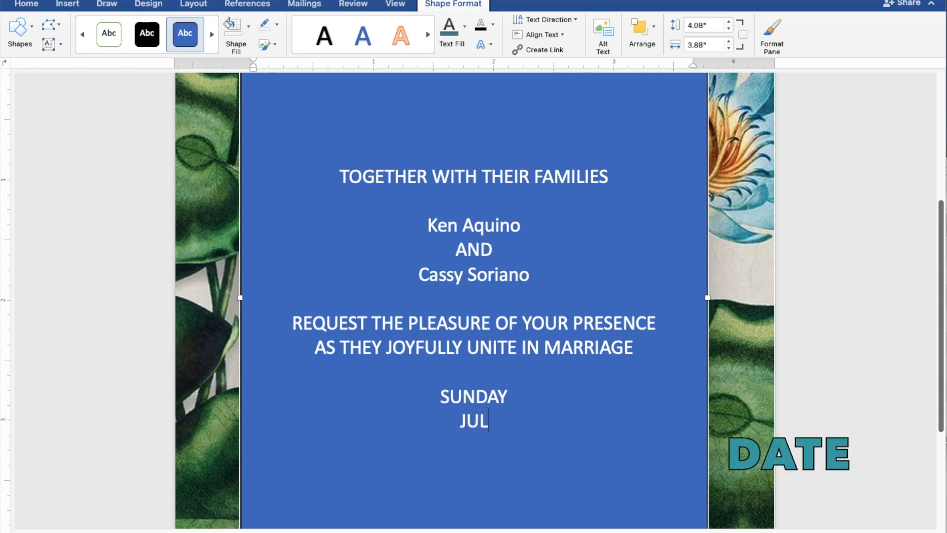
{"action": "type", "text": "Y 30"}
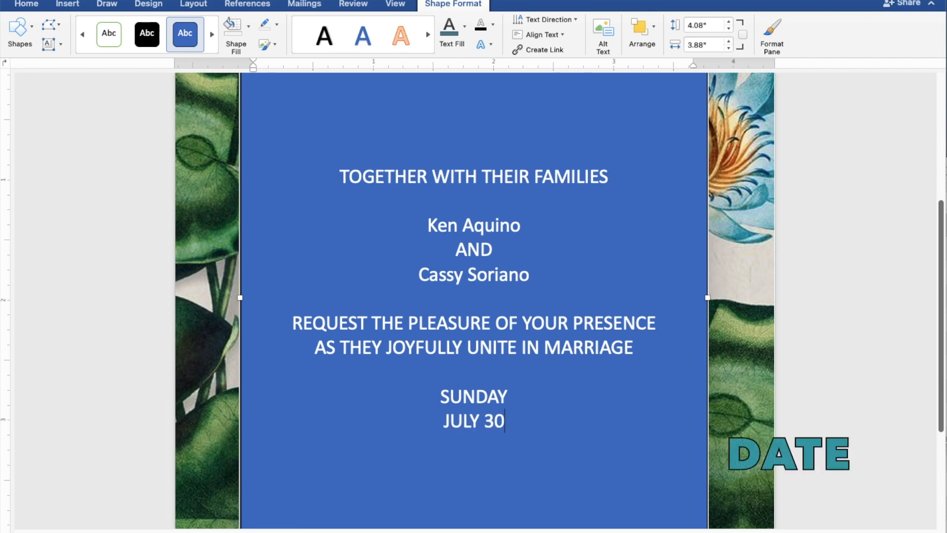
{"action": "type", "text": ", 20"}
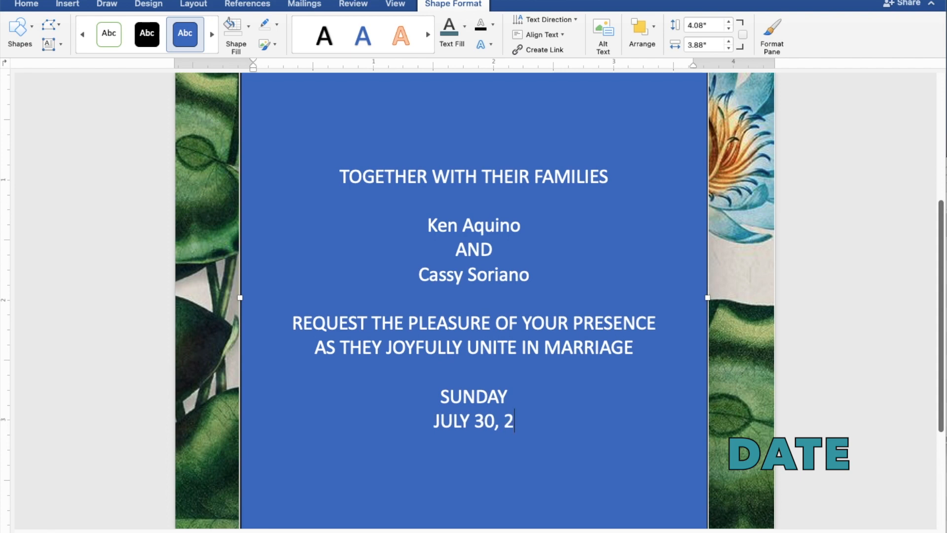
{"action": "type", "text": "3"}
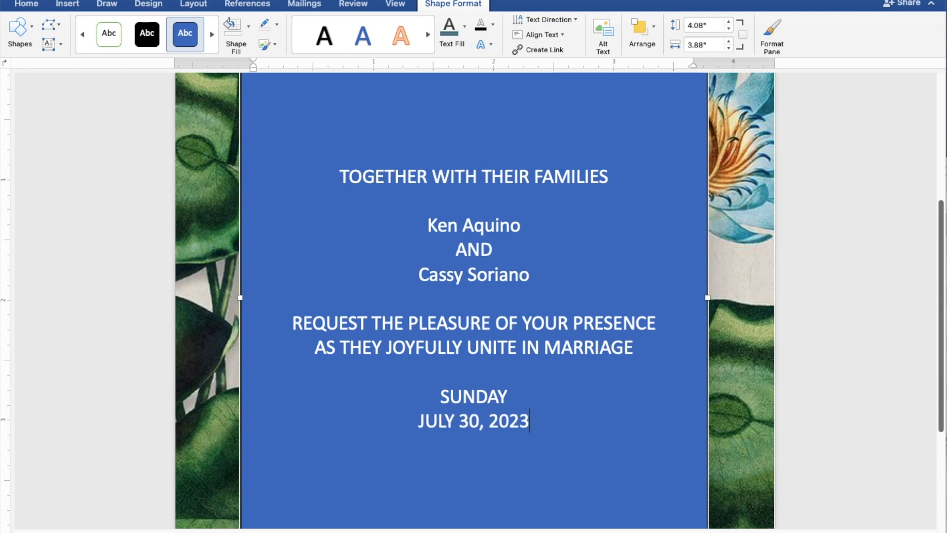
{"action": "key", "text": "Return"}
{"action": "type", "text": "10:"}
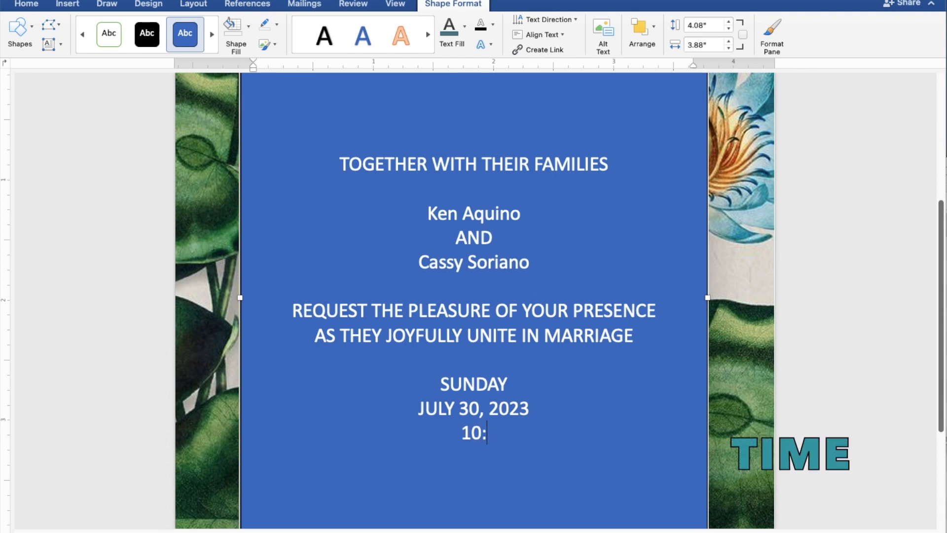
{"action": "type", "text": "00 IN"}
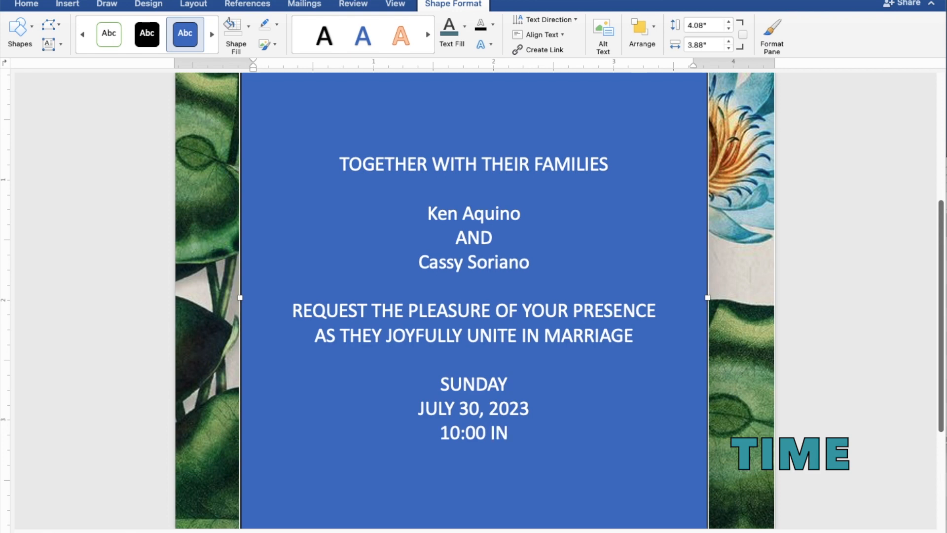
{"action": "type", "text": " TH"}
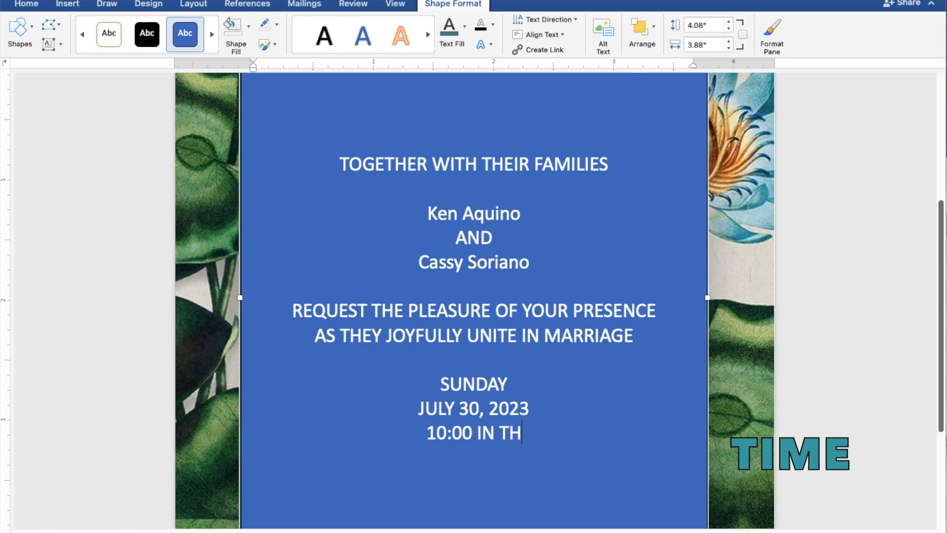
{"action": "type", "text": "E MO"}
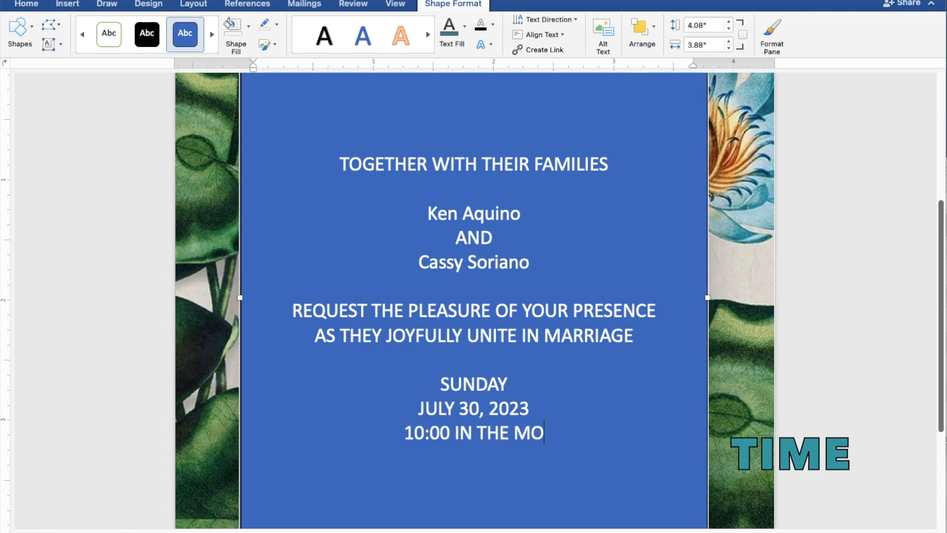
{"action": "type", "text": "RNING"}
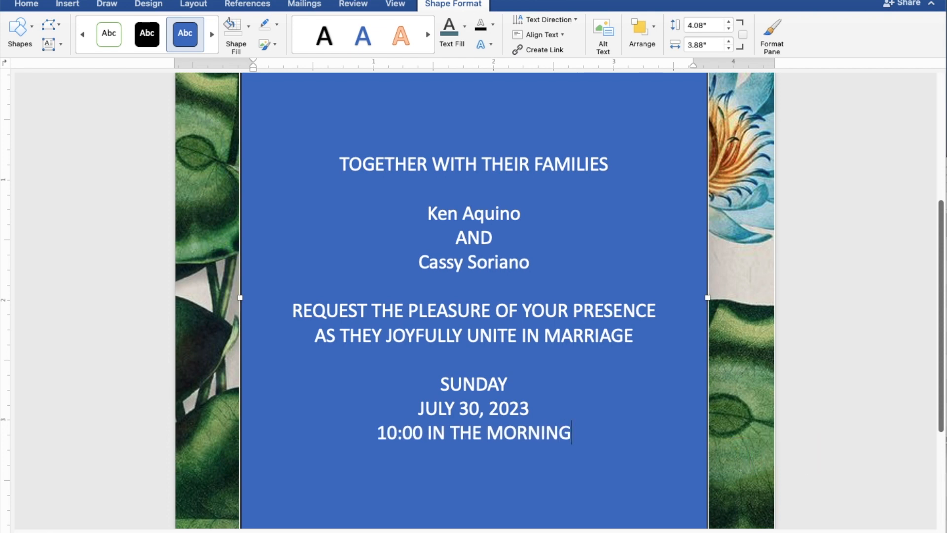
{"action": "key", "text": "Return"}
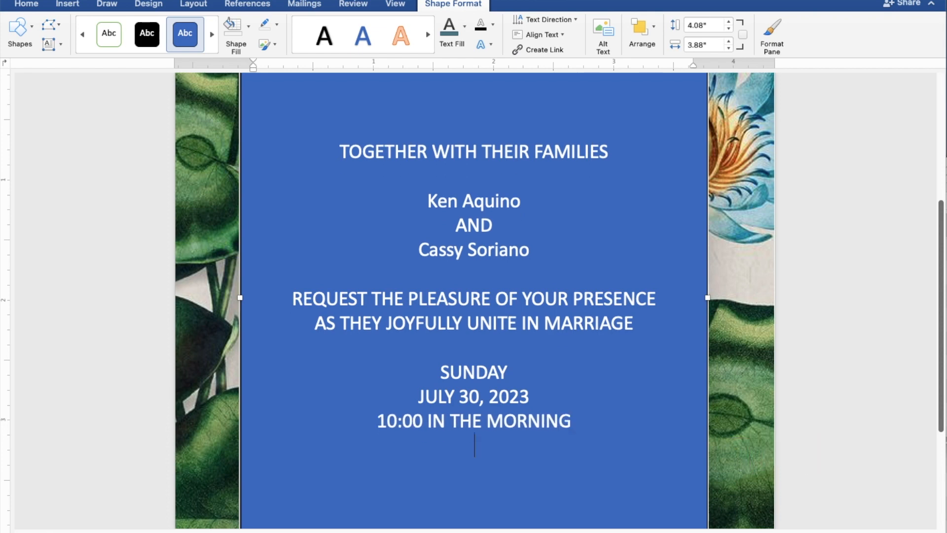
- Add the parish church name and town, a blank line, then 'Reception to follow'
{"action": "type", "text": "ST."}
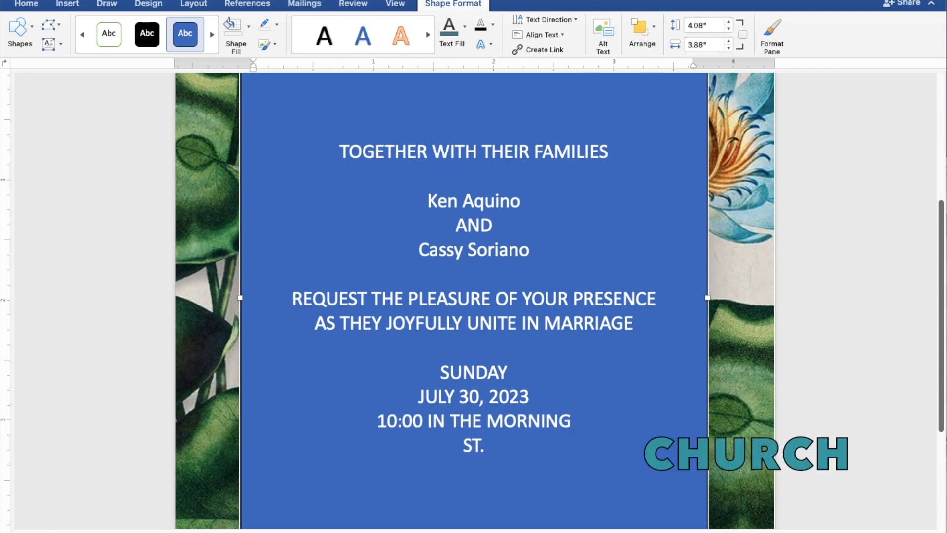
{"action": "type", "text": " THOMAS A"}
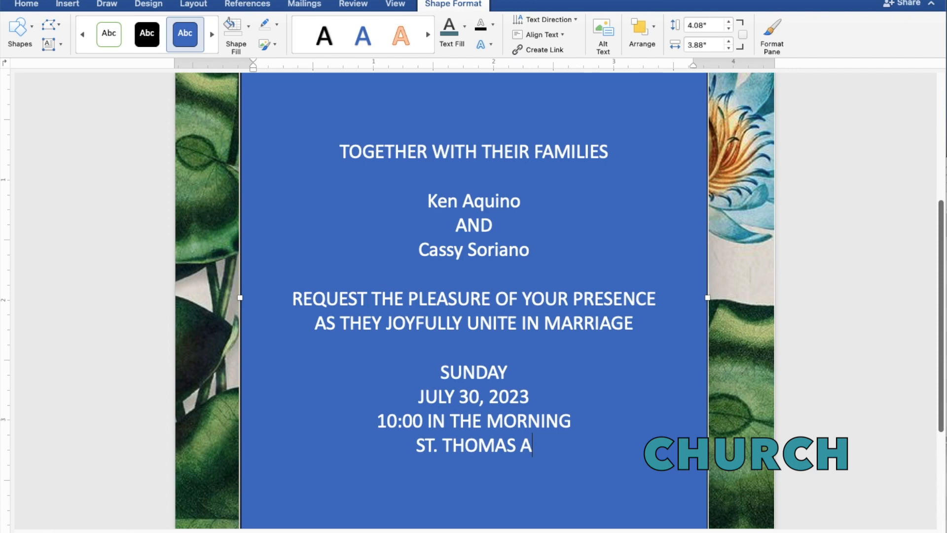
{"action": "type", "text": "QUI"}
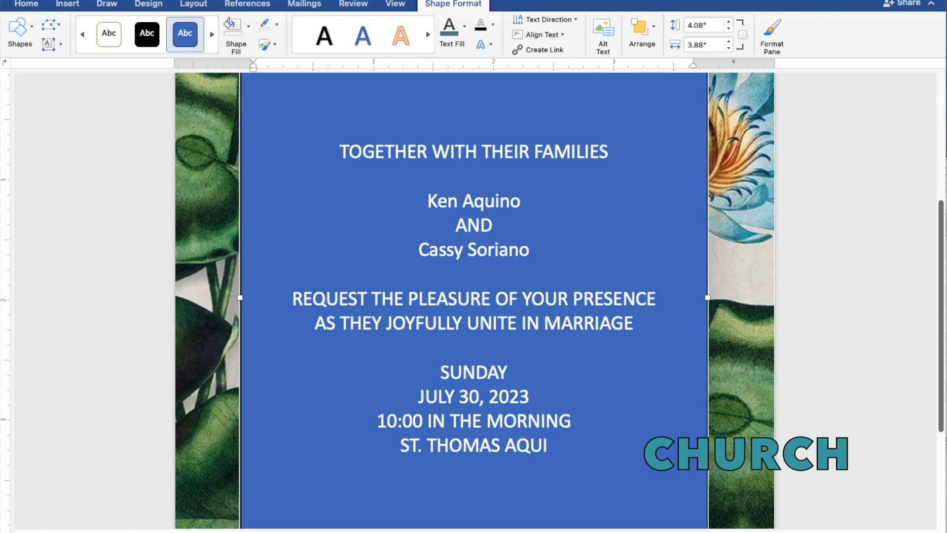
{"action": "type", "text": "NAS"}
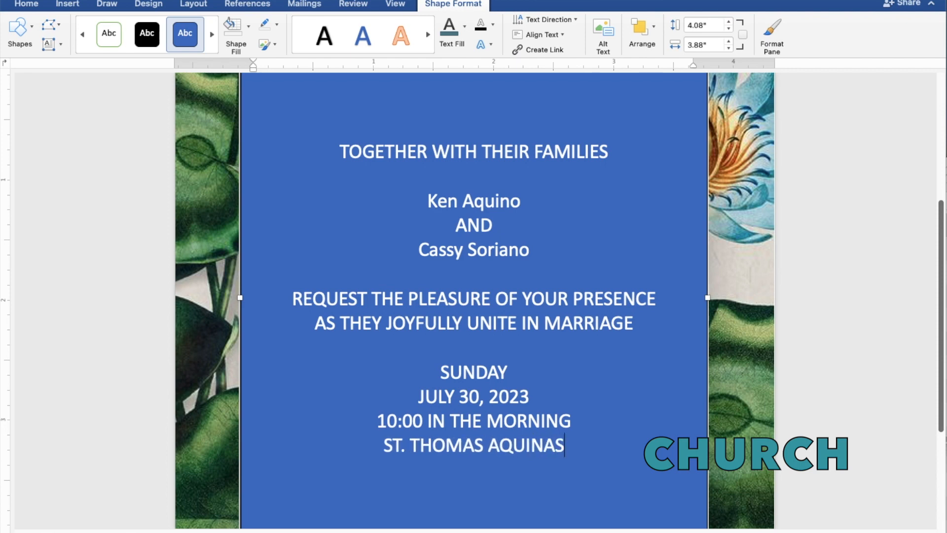
{"action": "type", "text": " PA"}
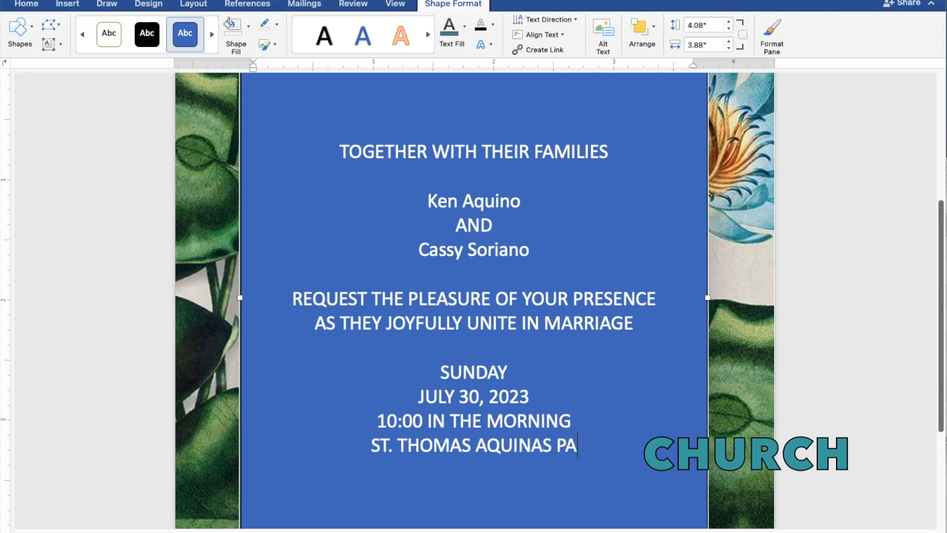
{"action": "type", "text": "RISH"}
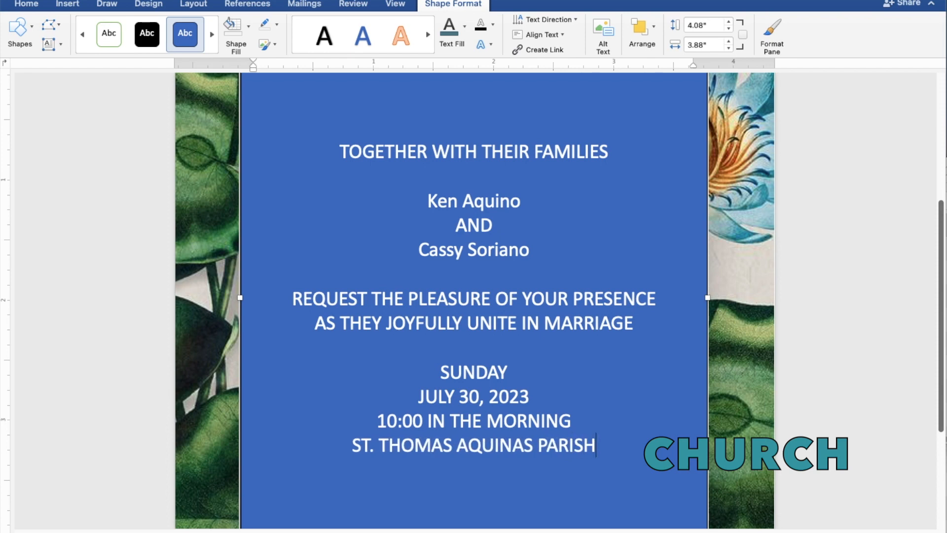
{"action": "type", "text": " CHURC"}
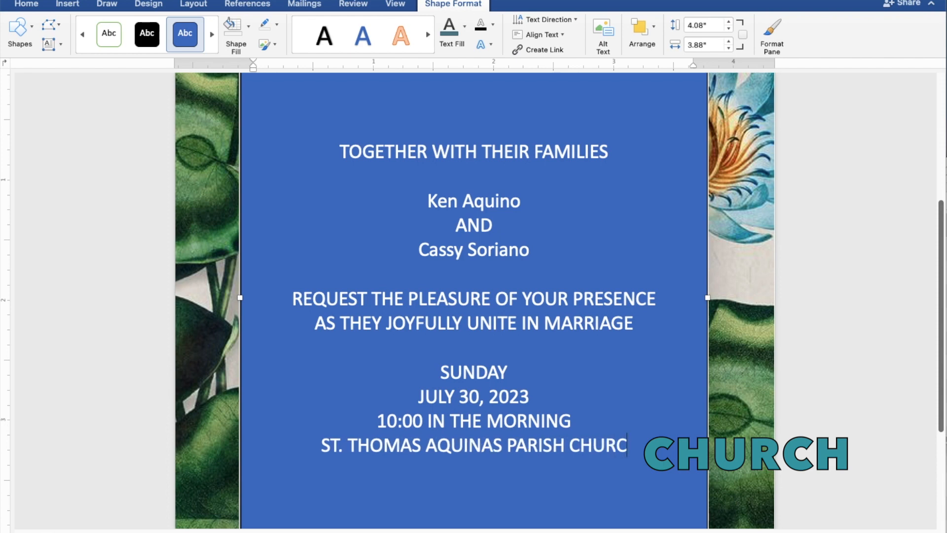
{"action": "type", "text": "H"}
{"action": "key", "text": "Return"}
{"action": "type", "text": "MANG"}
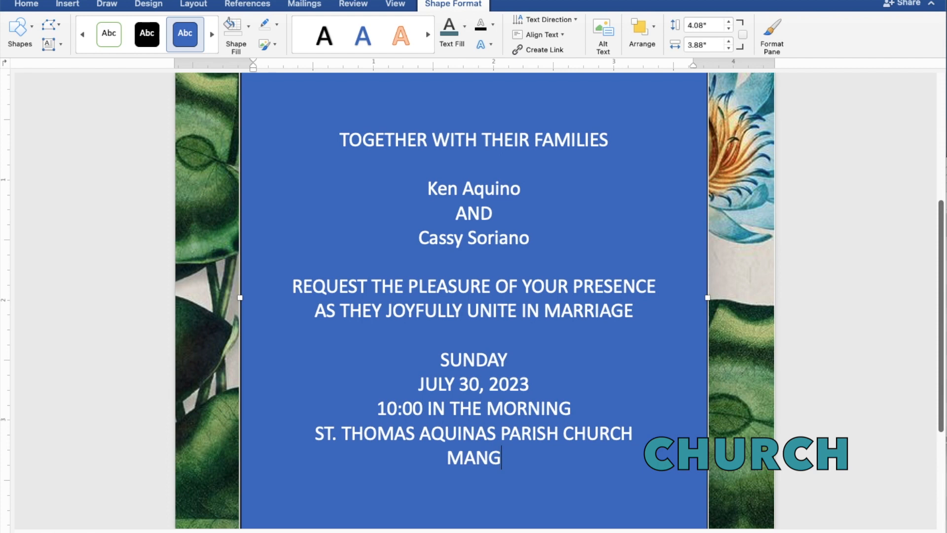
{"action": "type", "text": "ALD"}
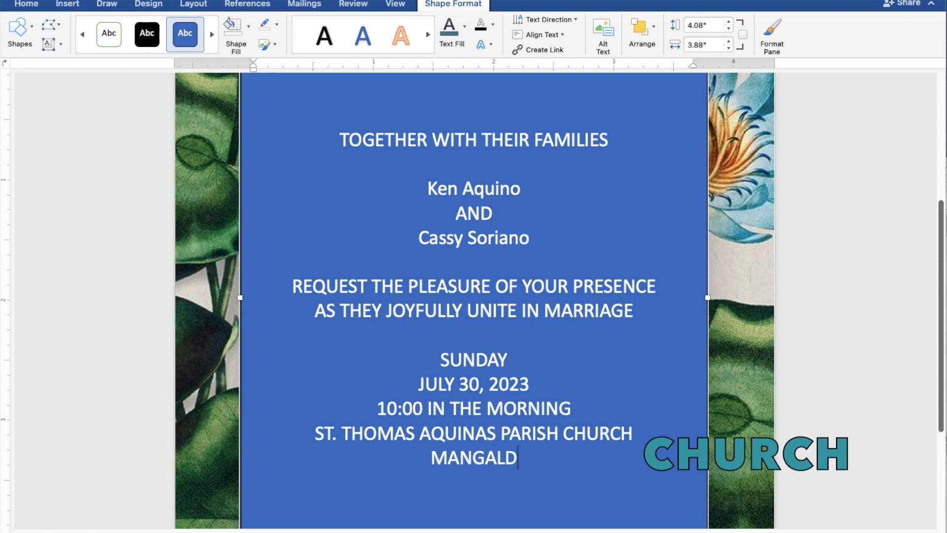
{"action": "type", "text": "AN"}
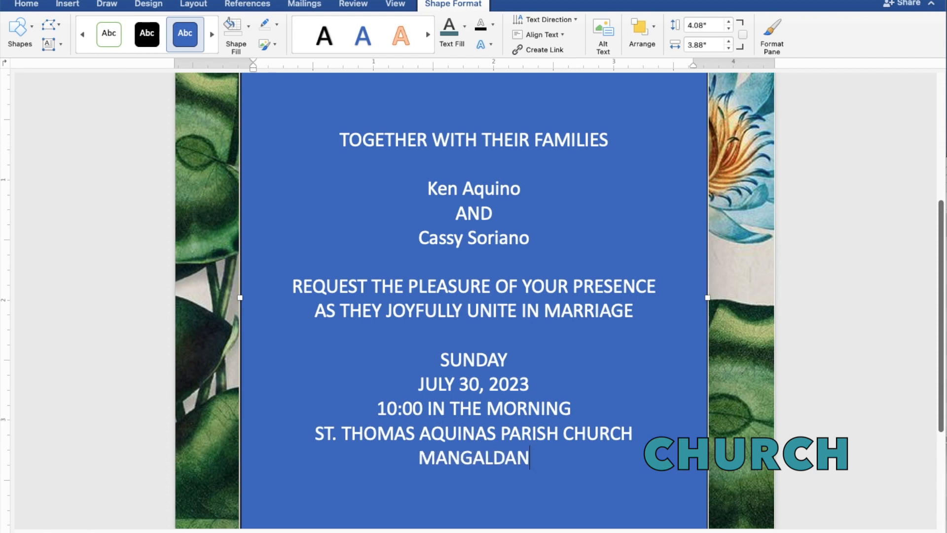
{"action": "type", "text": ", P"}
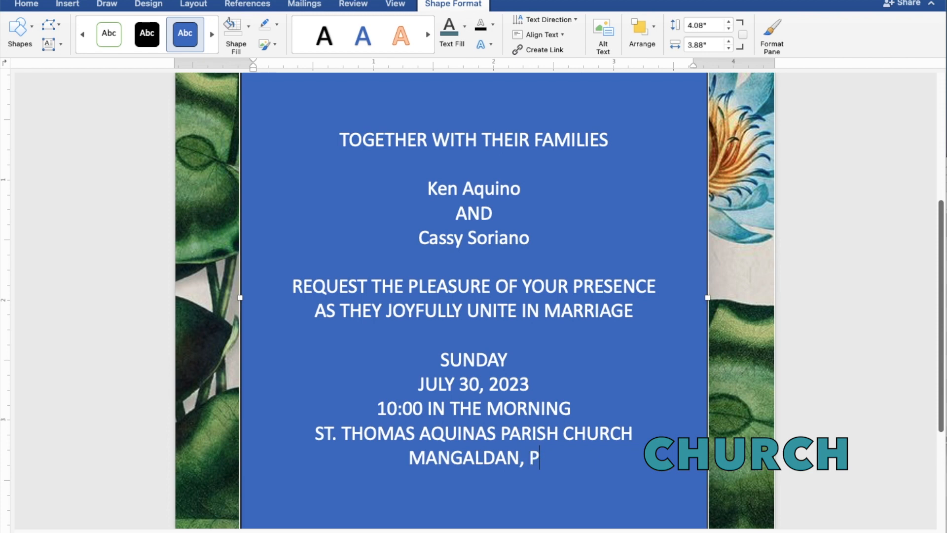
{"action": "type", "text": "ANG"}
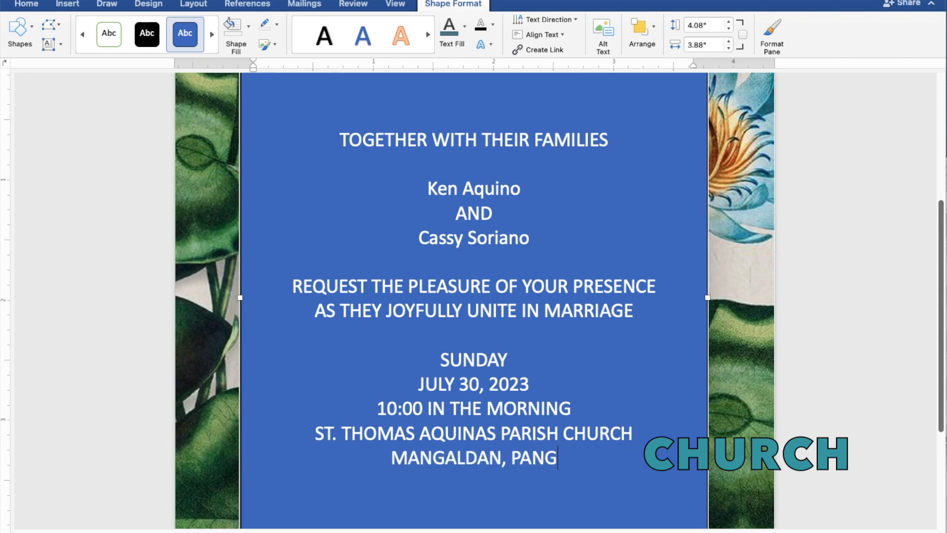
{"action": "type", "text": "ASI"}
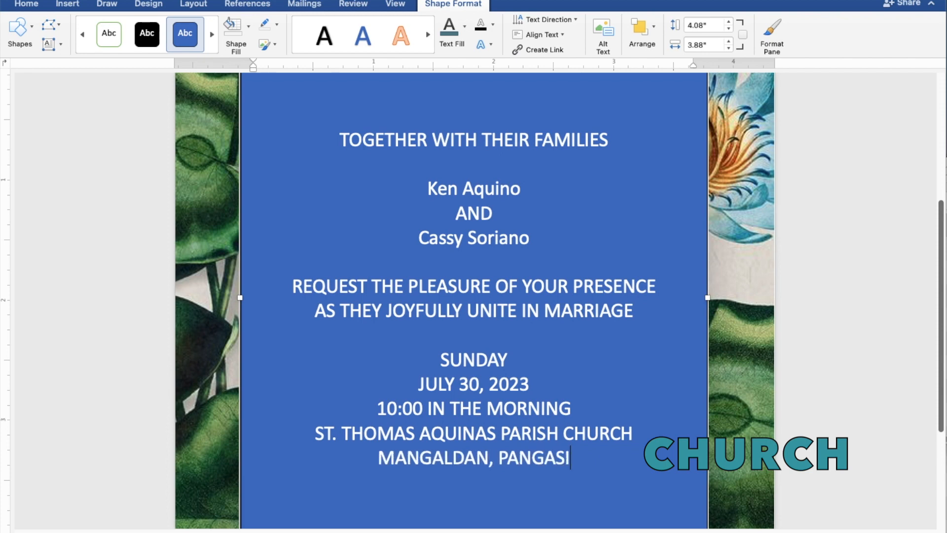
{"action": "type", "text": "NAN"}
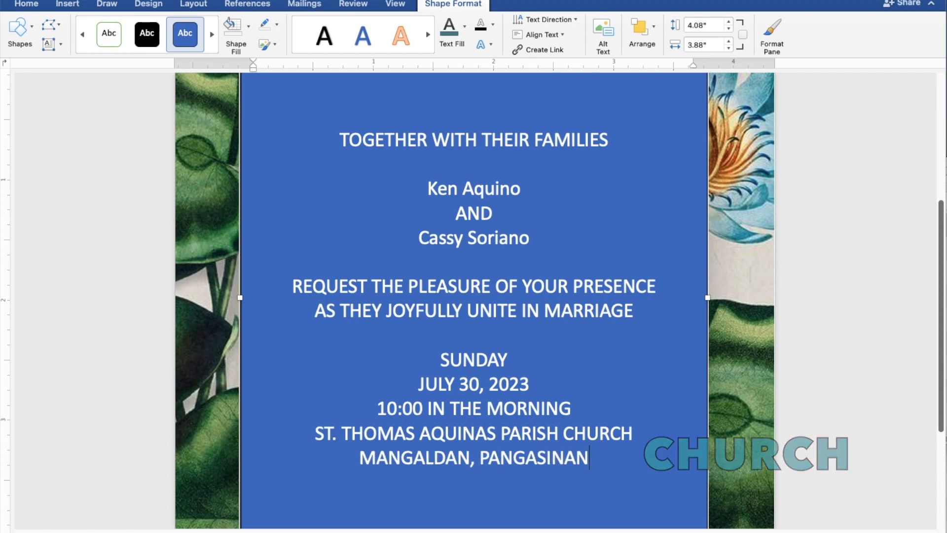
{"action": "key", "text": "Return"}
{"action": "key", "text": "Return"}
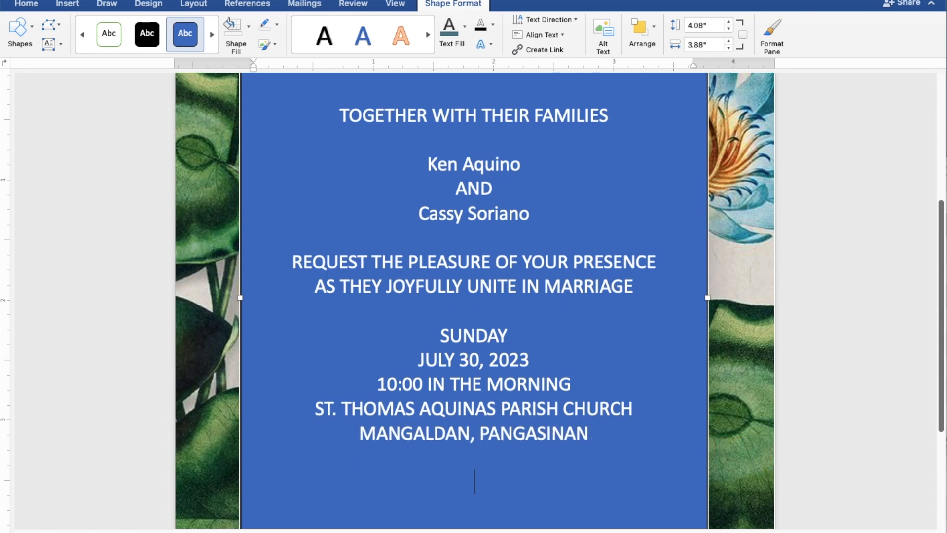
{"action": "type", "text": "Recepti"}
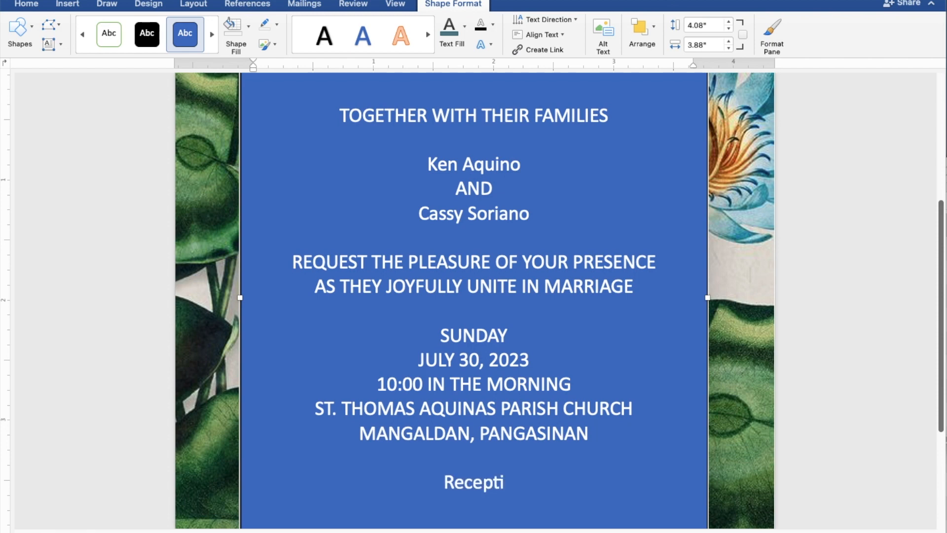
{"action": "type", "text": "on"}
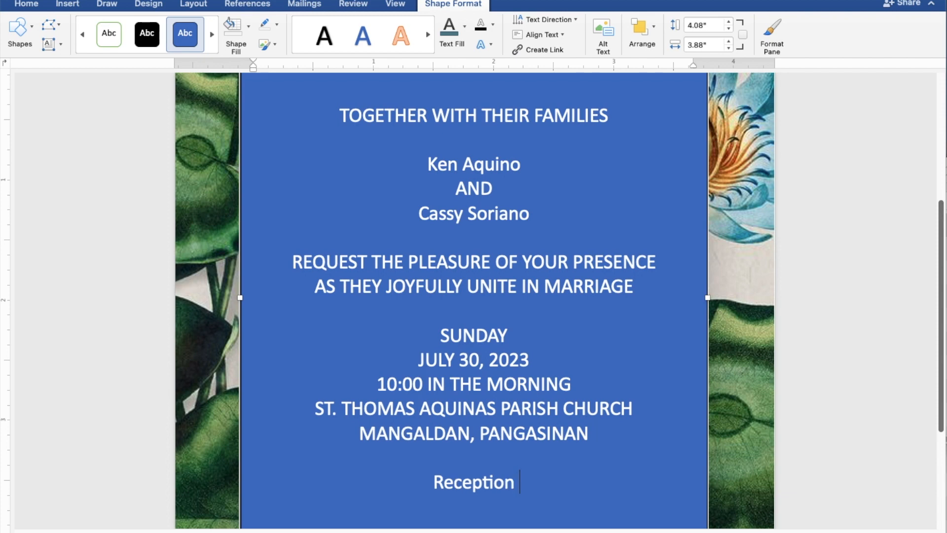
{"action": "type", "text": " to fol"}
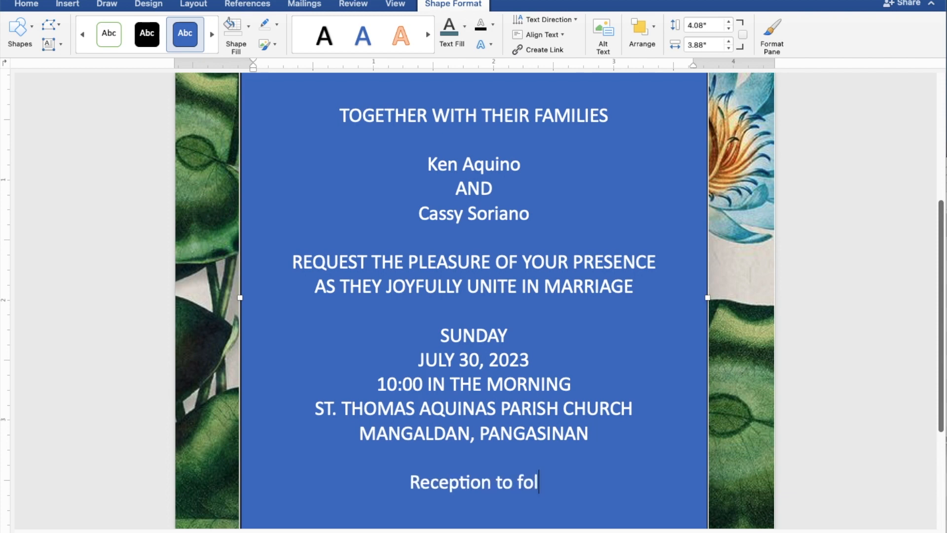
{"action": "type", "text": "low"}
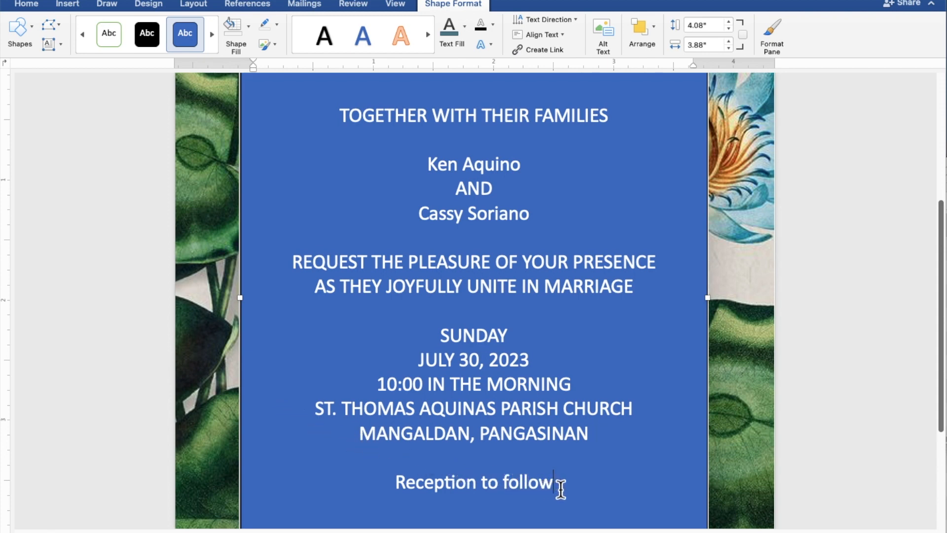
- Remove the text box's blue fill and outline, and colour all its text slate teal-grey
{"action": "left_click_drag", "start_coordinate": [560, 489], "coordinate": [325, 118]}
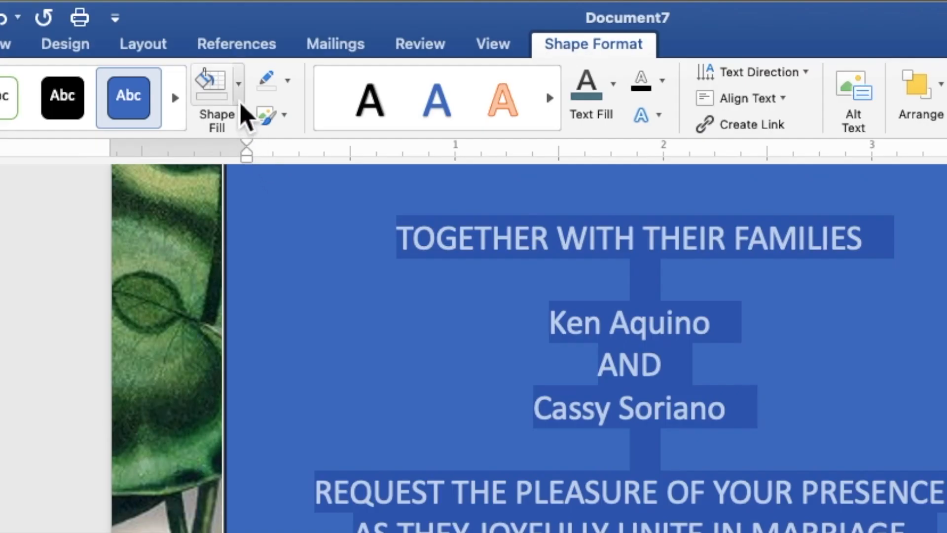
{"action": "left_click", "coordinate": [239, 85]}
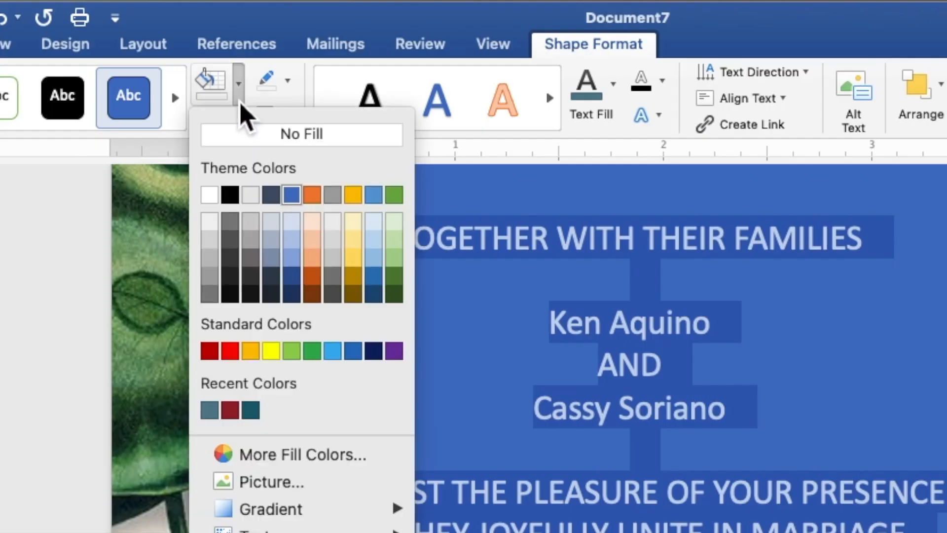
{"action": "left_click", "coordinate": [252, 141]}
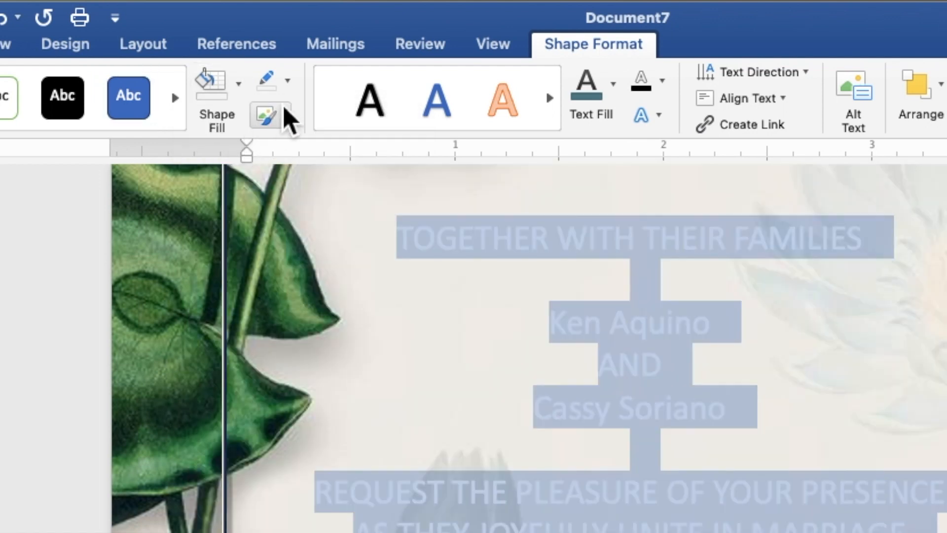
{"action": "left_click", "coordinate": [288, 83]}
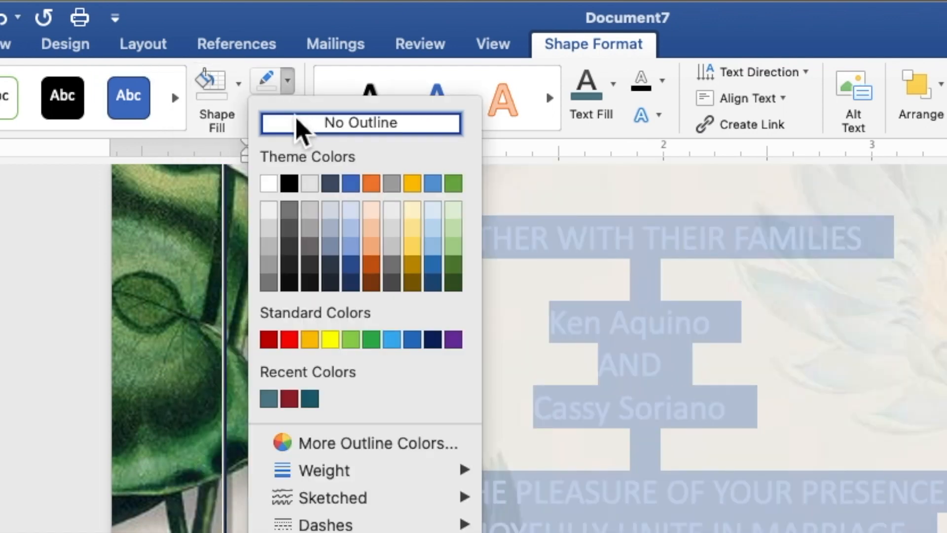
{"action": "left_click", "coordinate": [299, 129]}
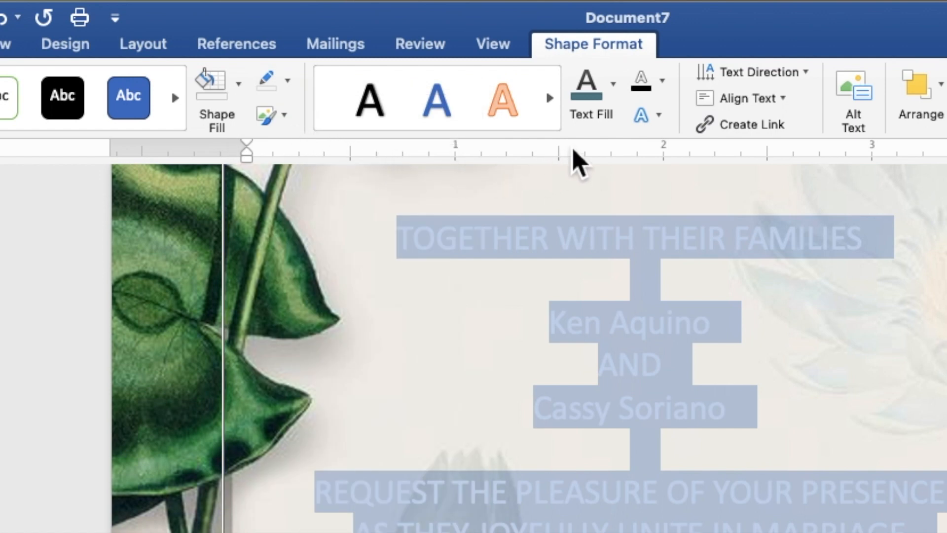
{"action": "left_click", "coordinate": [614, 99]}
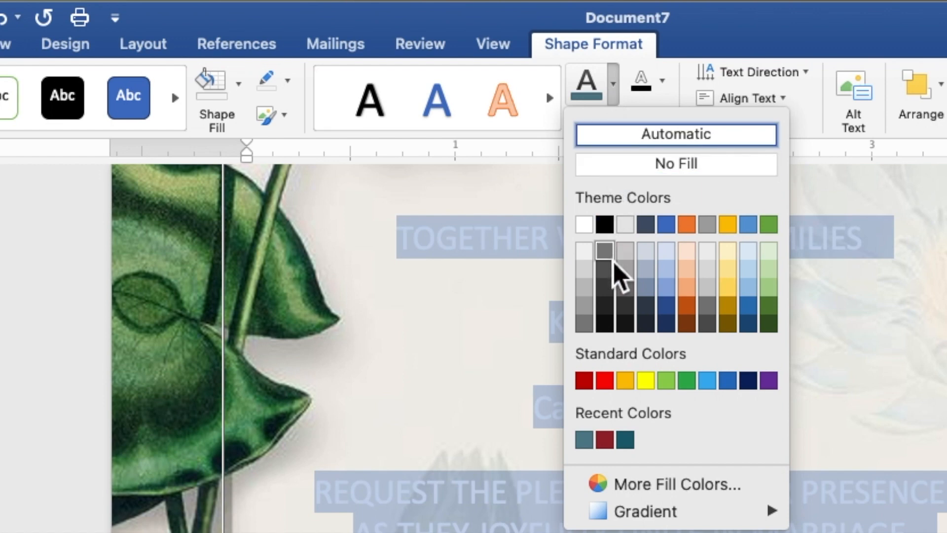
{"action": "left_click", "coordinate": [585, 439]}
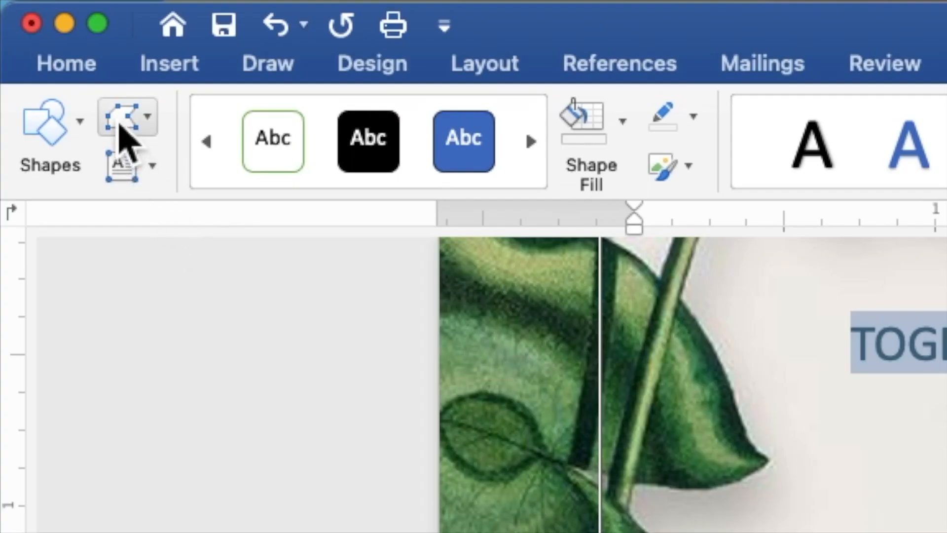
- Set all the invitation text to Times New Roman at font size 9
{"action": "left_click", "coordinate": [90, 70]}
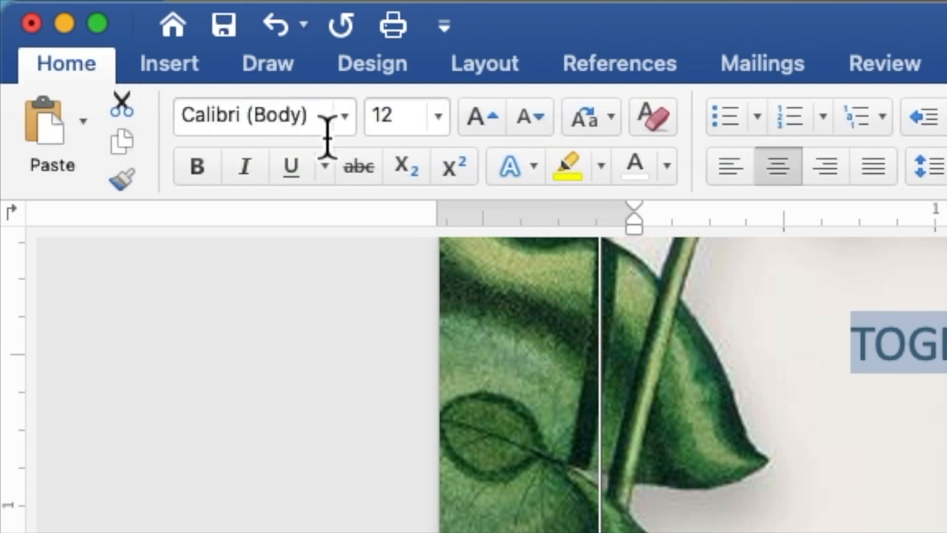
{"action": "left_click", "coordinate": [347, 127]}
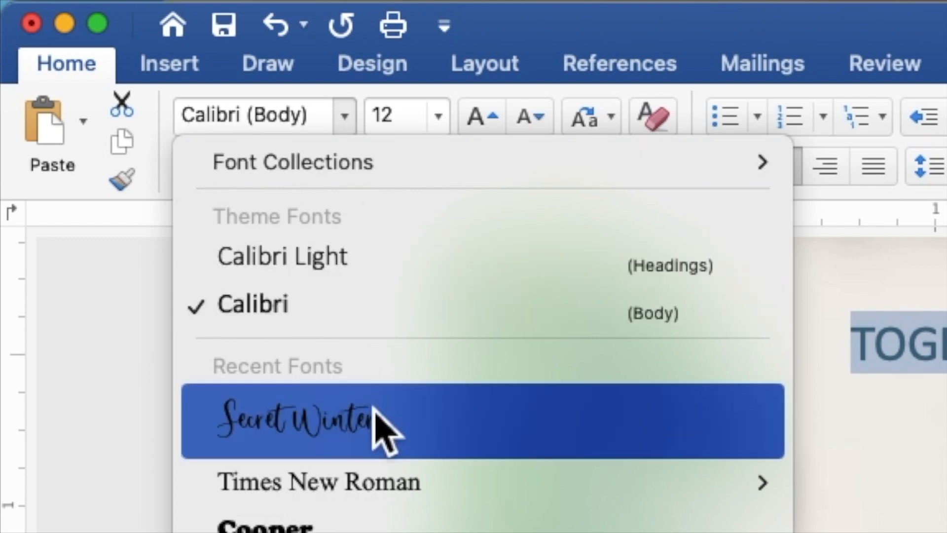
{"action": "left_click", "coordinate": [387, 486]}
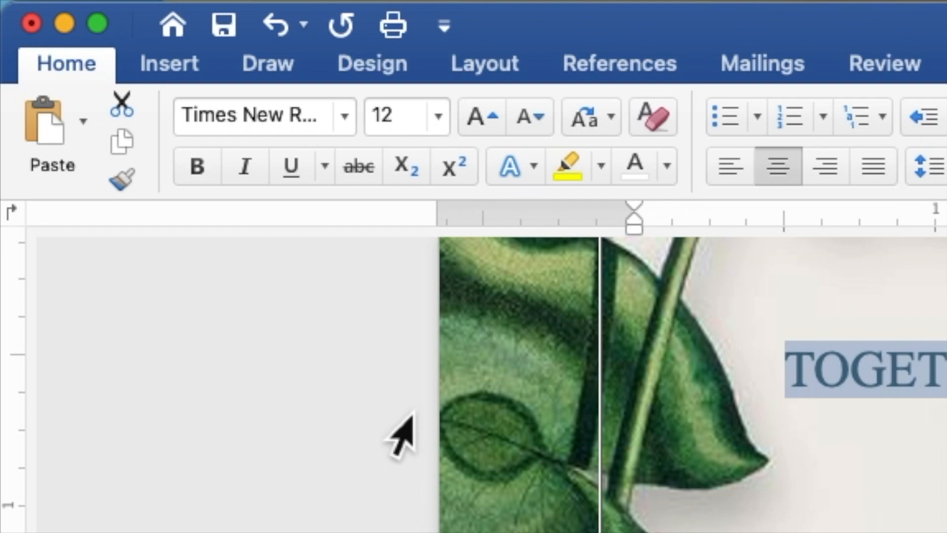
{"action": "left_click", "coordinate": [408, 116]}
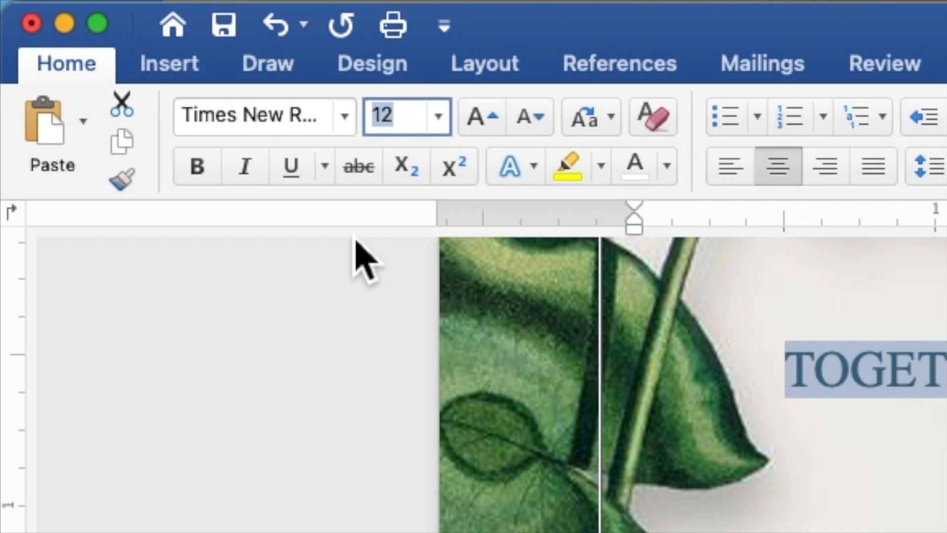
{"action": "type", "text": "9"}
{"action": "key", "text": "Return"}
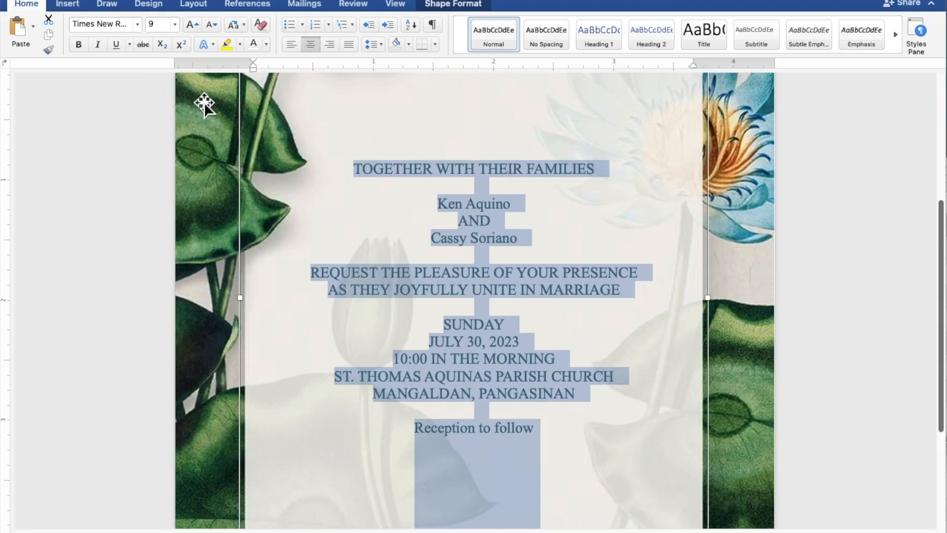
- Set both name lines and 'Reception to follow' in Secret Winter at size 15
{"action": "left_click", "coordinate": [502, 206]}
{"action": "left_click_drag", "start_coordinate": [509, 207], "coordinate": [444, 205]}
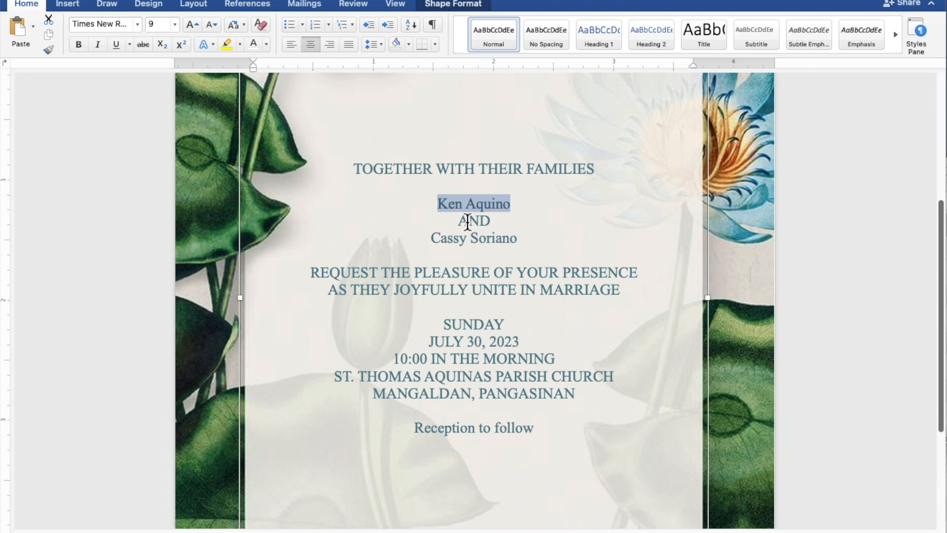
{"action": "left_click_drag", "start_coordinate": [522, 246], "coordinate": [450, 245]}
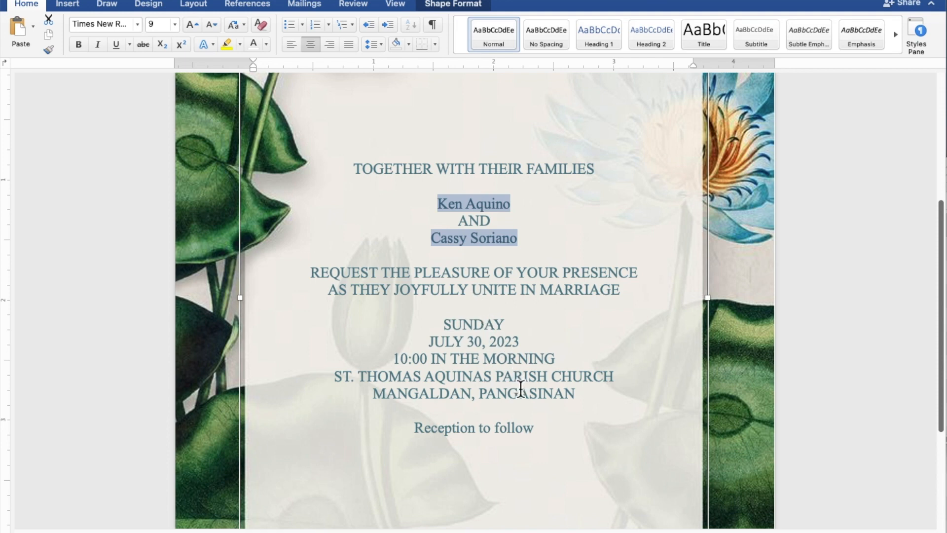
{"action": "left_click_drag", "start_coordinate": [541, 434], "coordinate": [465, 442]}
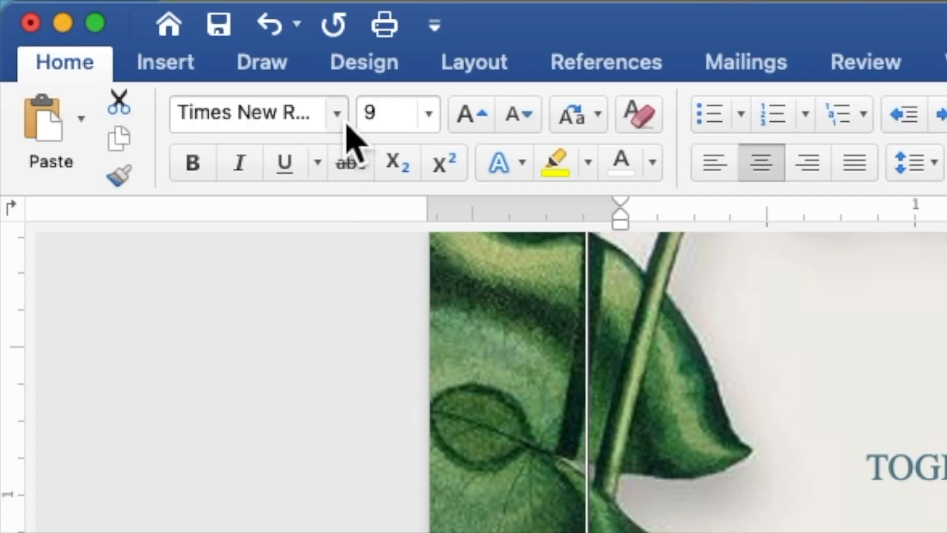
{"action": "left_click", "coordinate": [338, 114]}
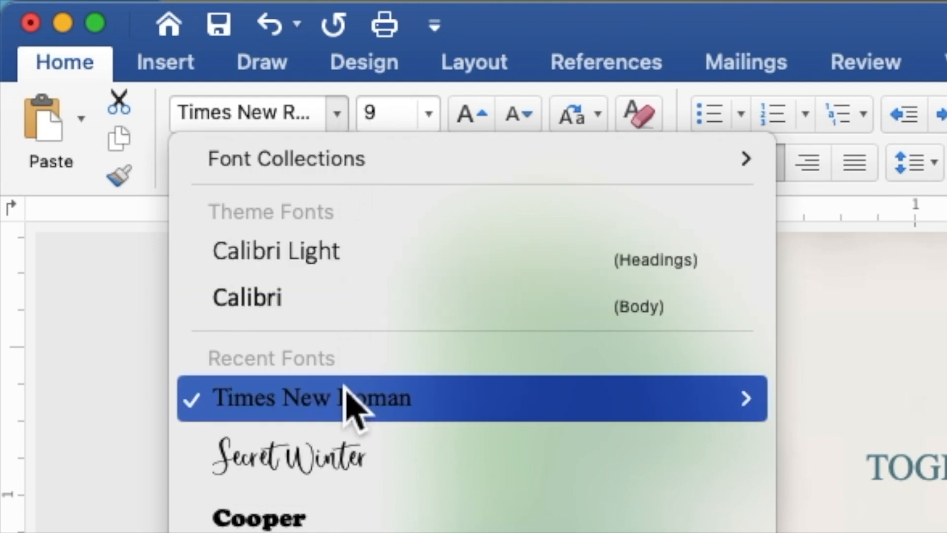
{"action": "left_click", "coordinate": [346, 450]}
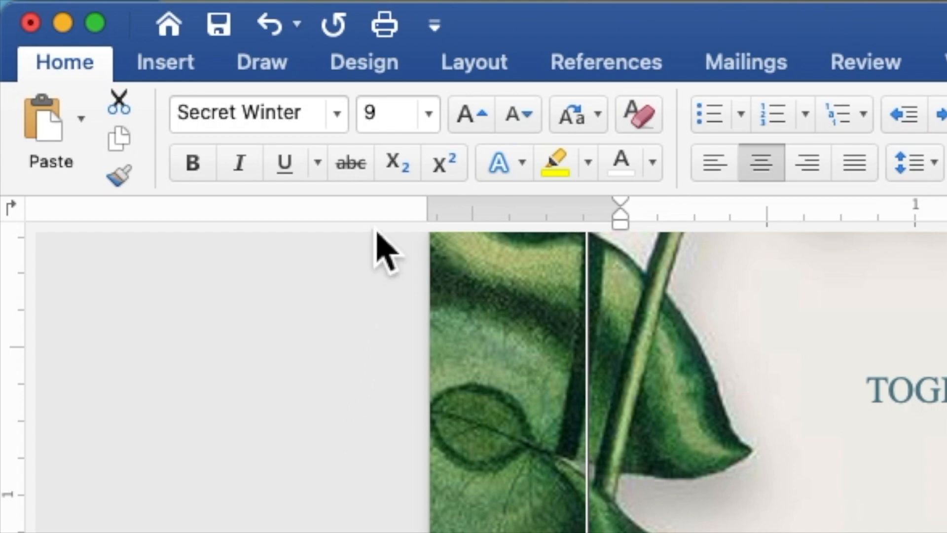
{"action": "left_click_drag", "start_coordinate": [397, 116], "coordinate": [371, 119]}
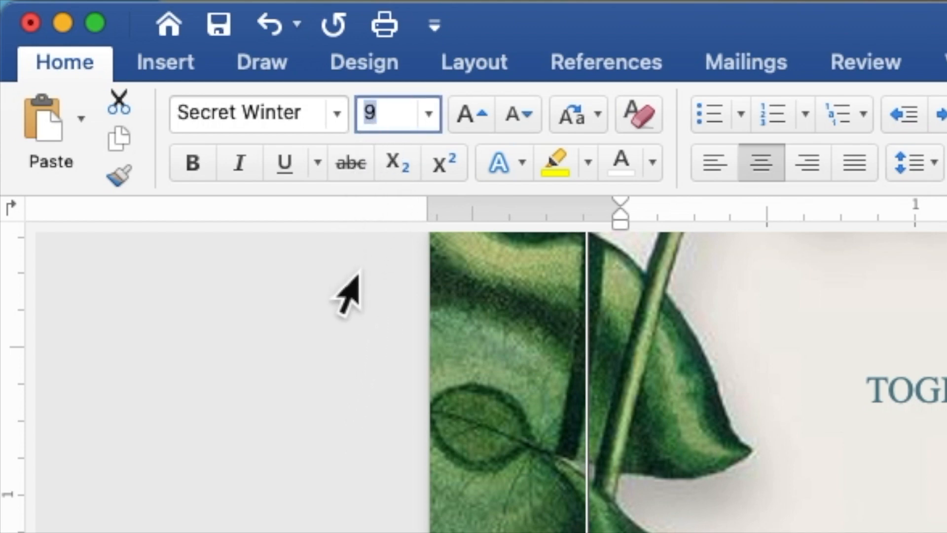
{"action": "type", "text": "15"}
{"action": "key", "text": "Return"}
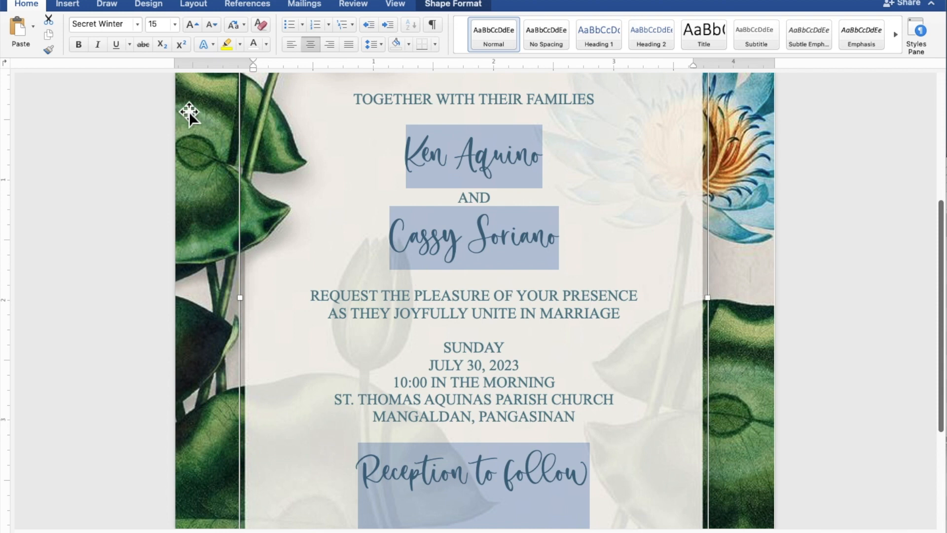
- Select the couple's two name lines and change their font size to 25
{"action": "left_click", "coordinate": [534, 164]}
{"action": "left_click", "coordinate": [543, 161]}
{"action": "left_click_drag", "start_coordinate": [543, 161], "coordinate": [426, 158]}
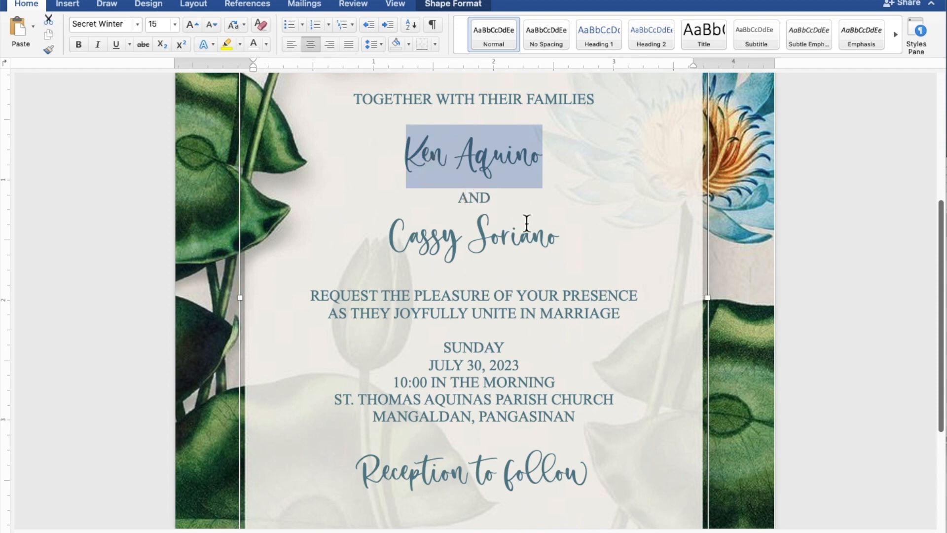
{"action": "left_click_drag", "start_coordinate": [570, 238], "coordinate": [392, 238]}
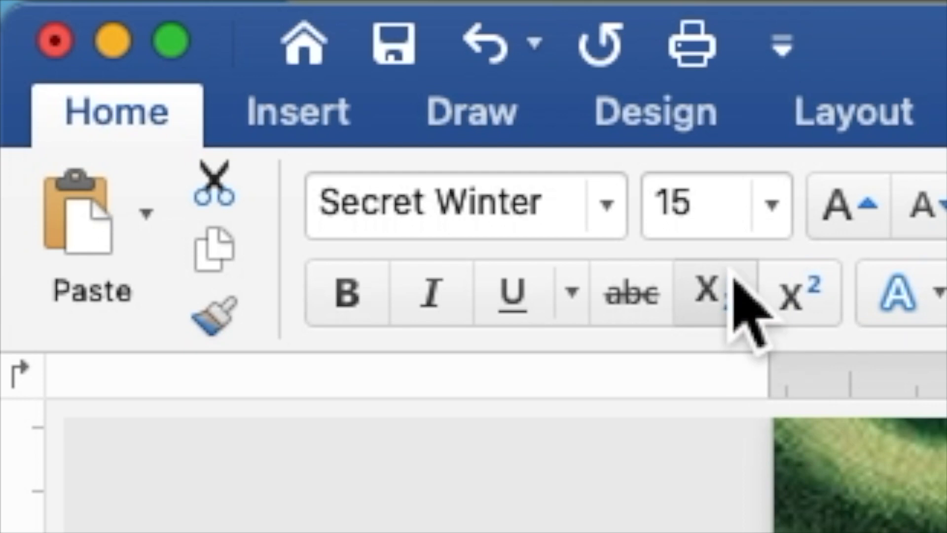
{"action": "left_click", "coordinate": [154, 28]}
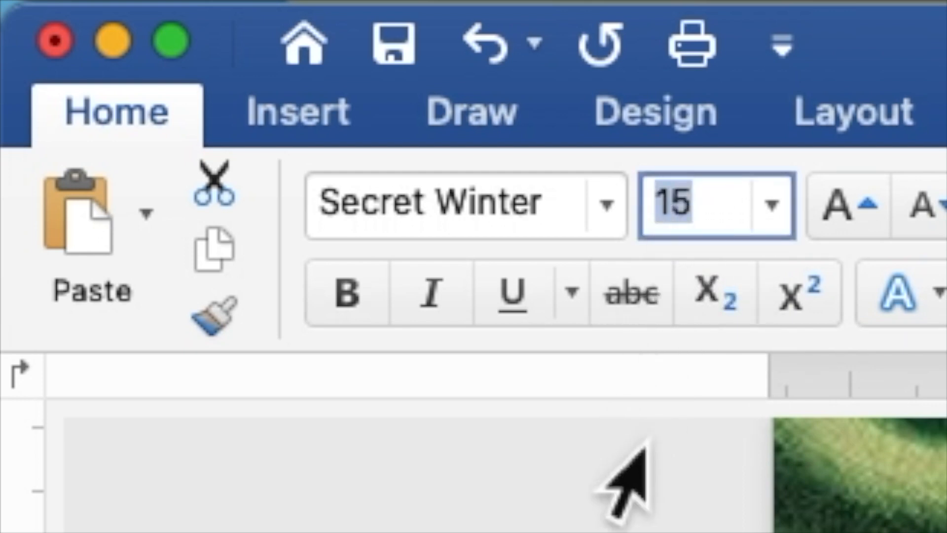
{"action": "type", "text": "25"}
{"action": "key", "text": "Return"}
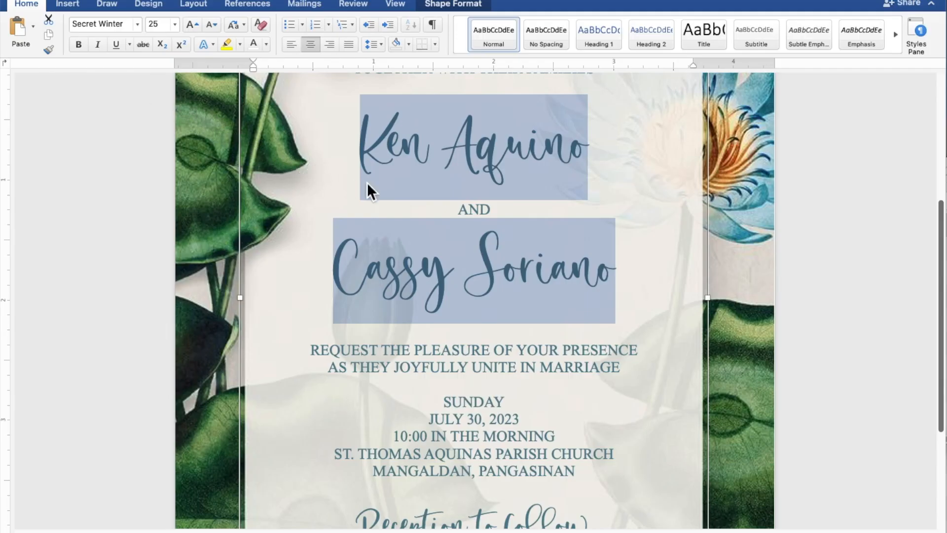
- Stretch the text box to 4.84" tall and add blank lines between the heading, names, request and date
{"action": "scroll", "coordinate": [368, 183], "scroll_direction": "down", "scroll_amount": 5}
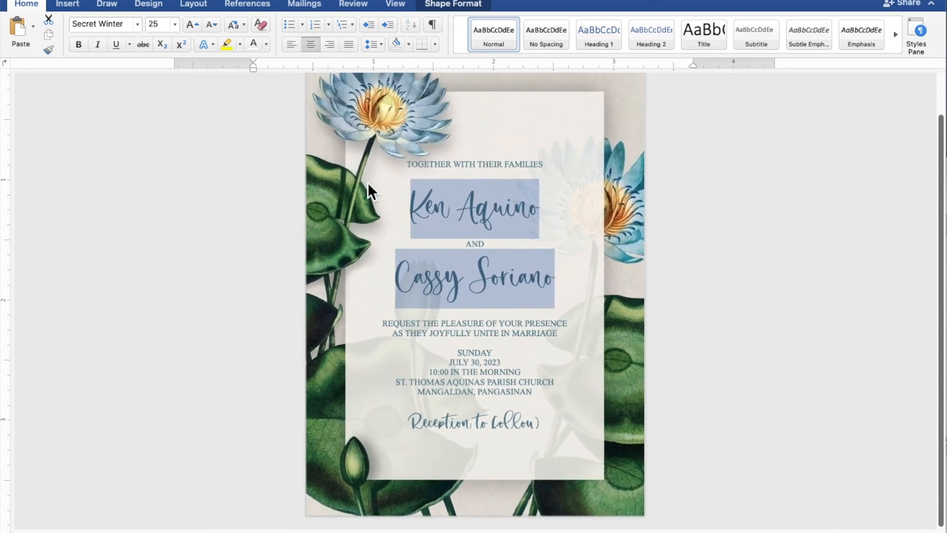
{"action": "left_click", "coordinate": [368, 183]}
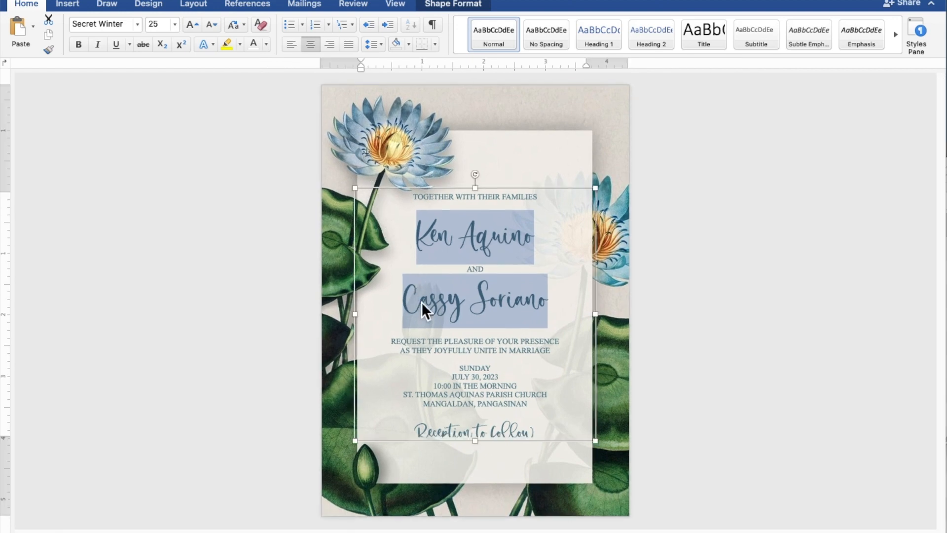
{"action": "left_click_drag", "start_coordinate": [481, 444], "coordinate": [484, 477]}
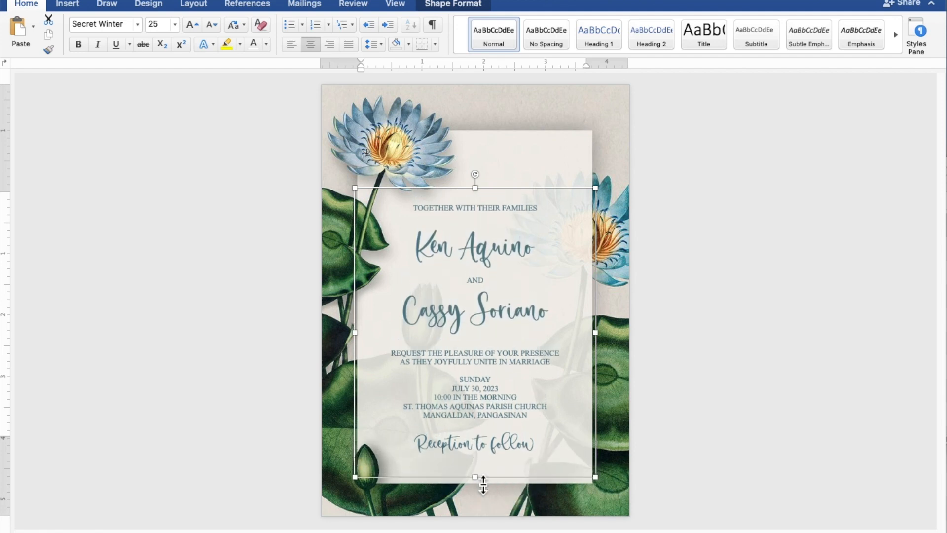
{"action": "left_click", "coordinate": [481, 345]}
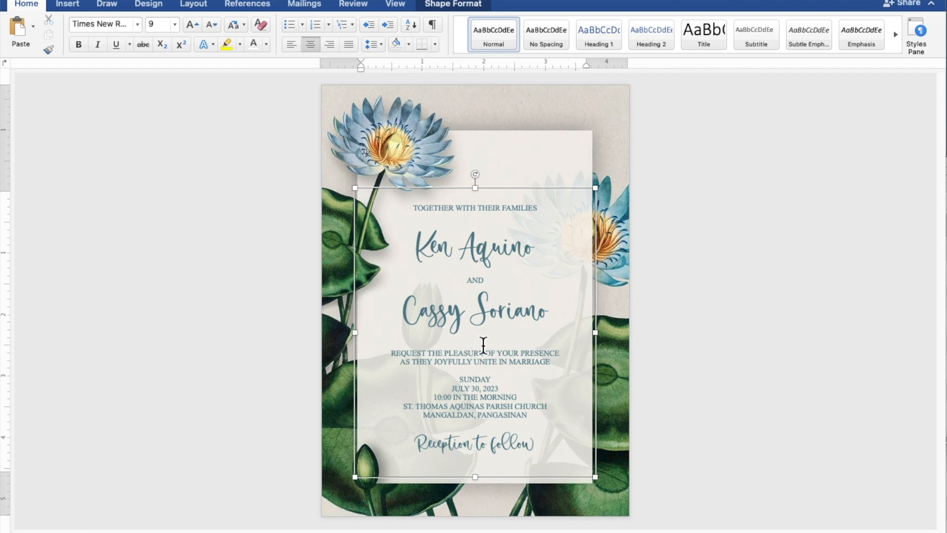
{"action": "key", "text": "Return"}
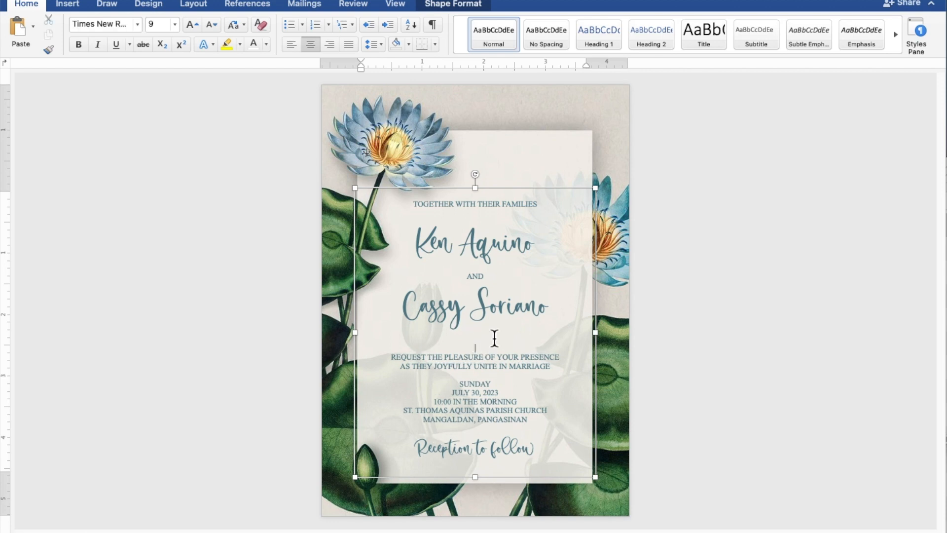
{"action": "left_click", "coordinate": [513, 217]}
{"action": "key", "text": "Return"}
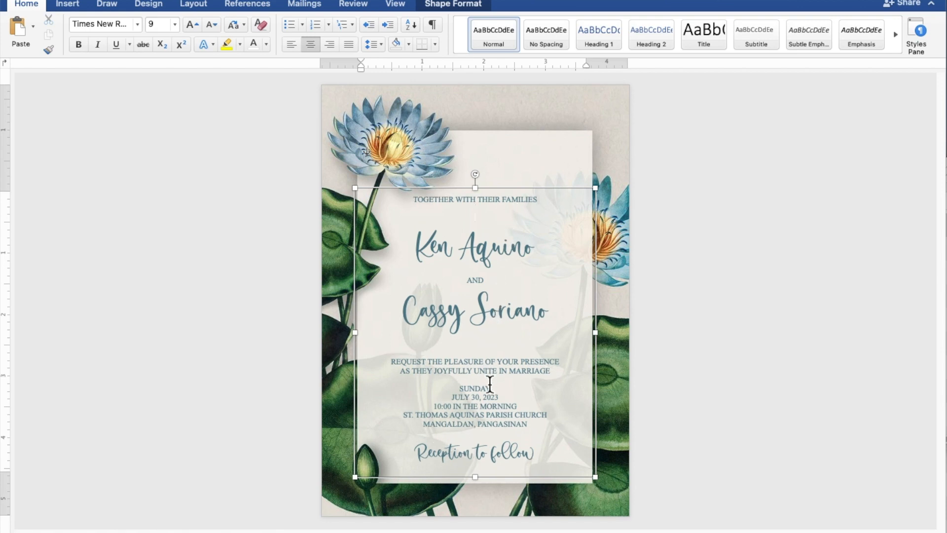
{"action": "key", "text": "Return"}
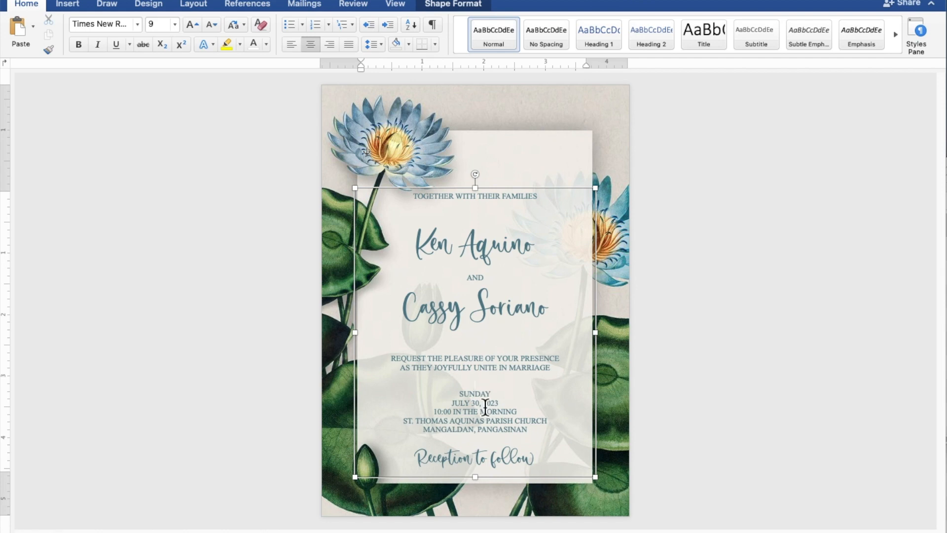
{"action": "left_click_drag", "start_coordinate": [483, 485], "coordinate": [482, 495]}
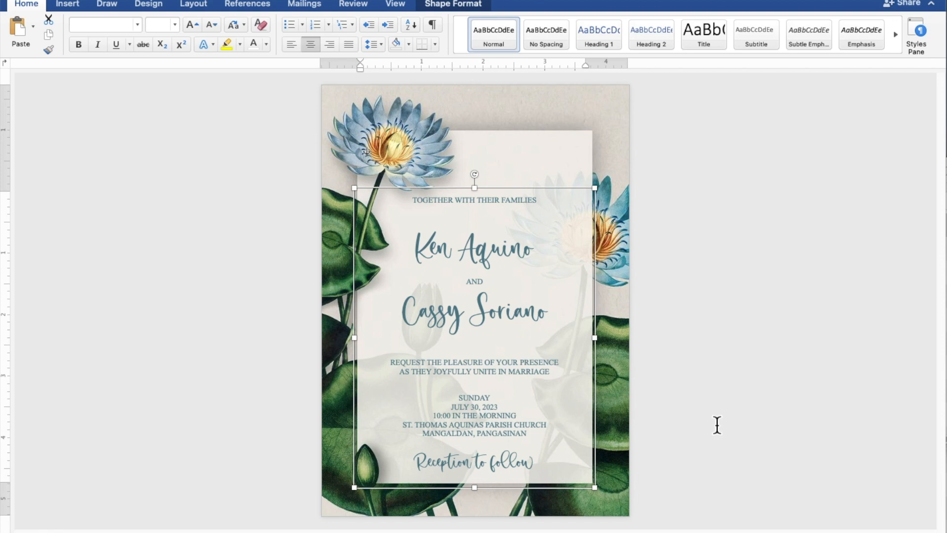
{"action": "left_click", "coordinate": [751, 417]}
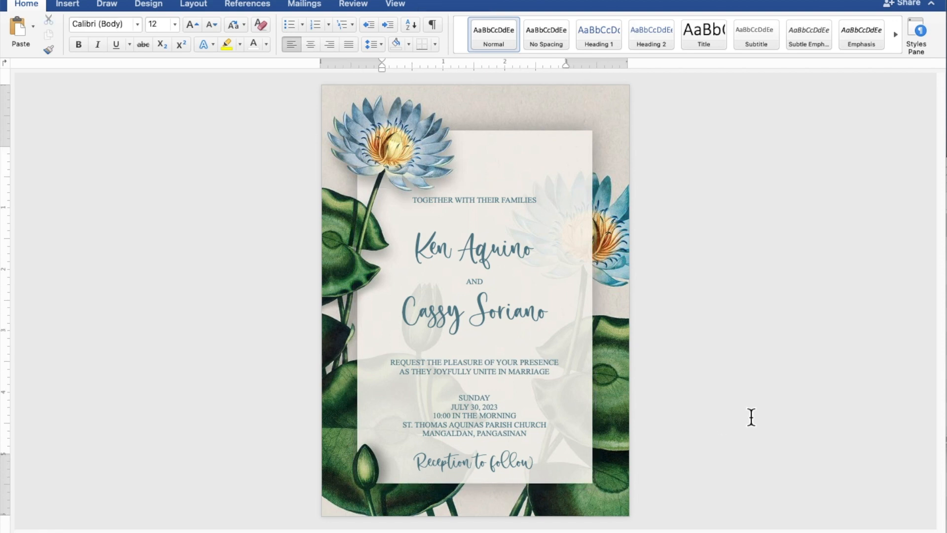